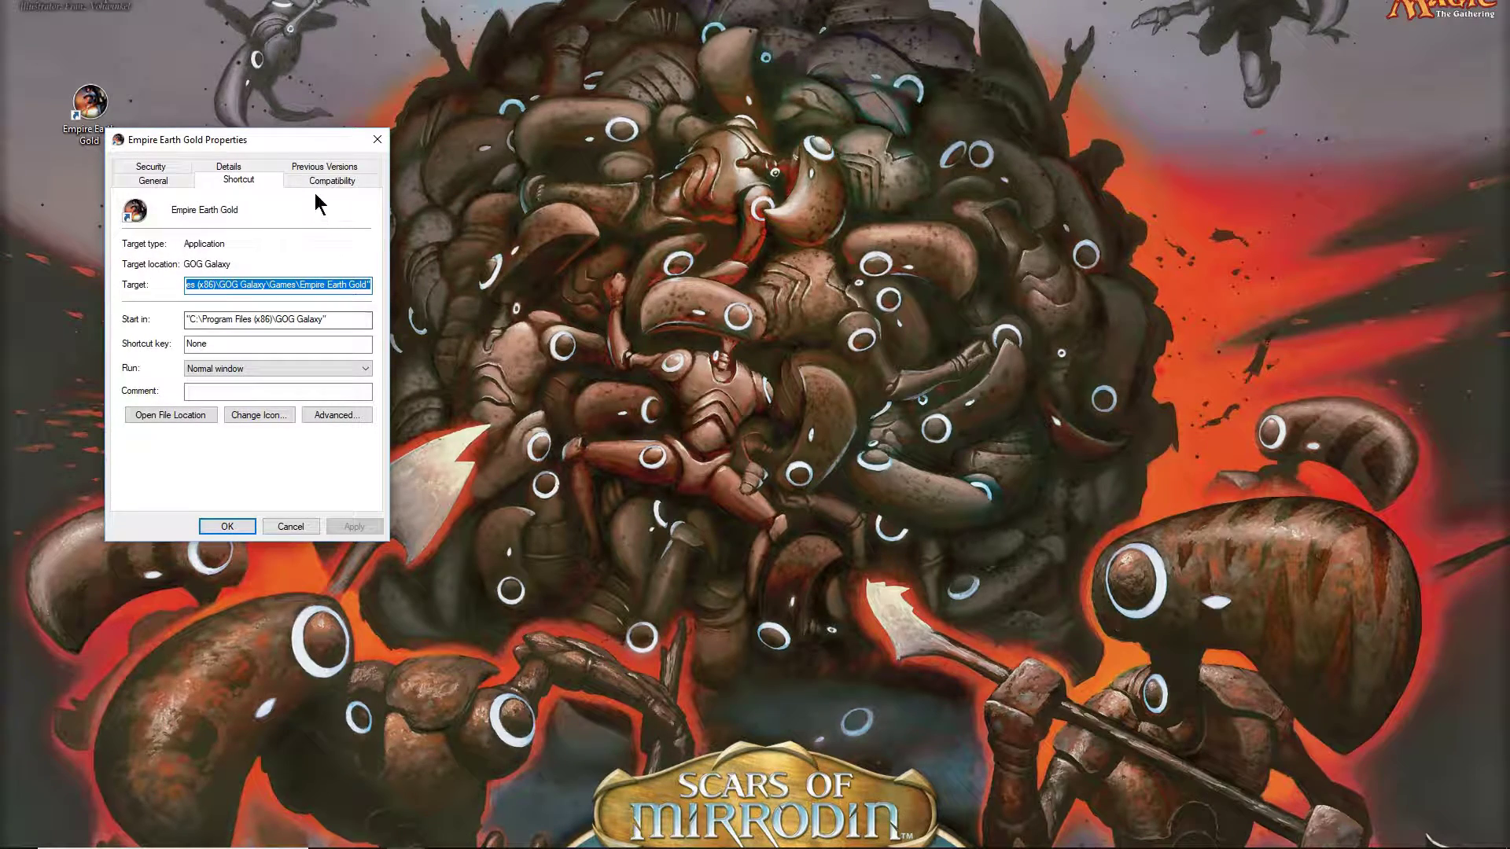
- Open the shortcut's folder in a maximized Explorer and go to Games\Empire Earth Gold\Empire Earth
left_click(192, 417)
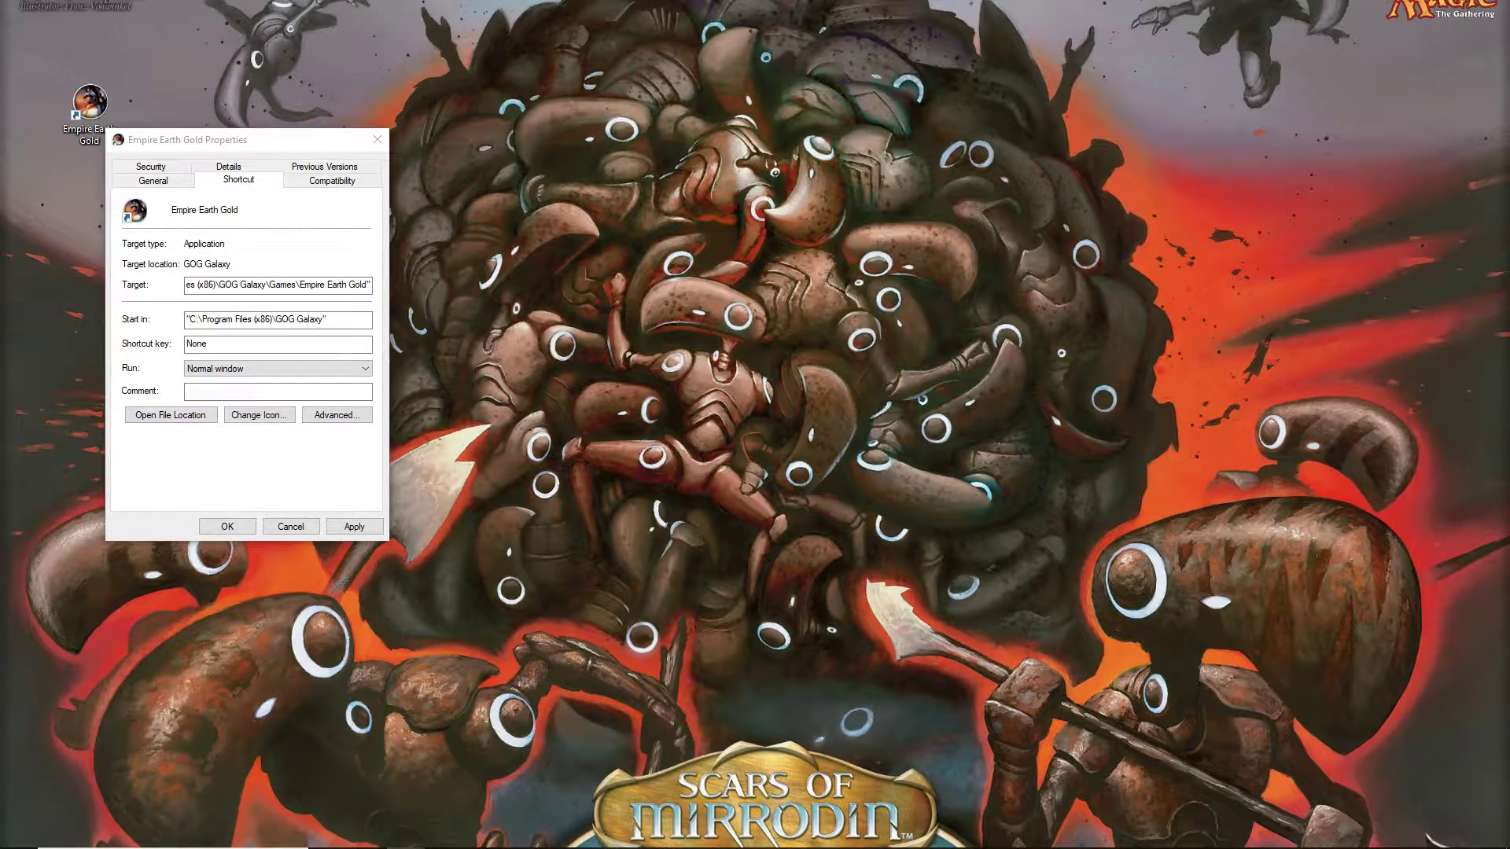
left_click_drag(1019, 58, 851, 174)
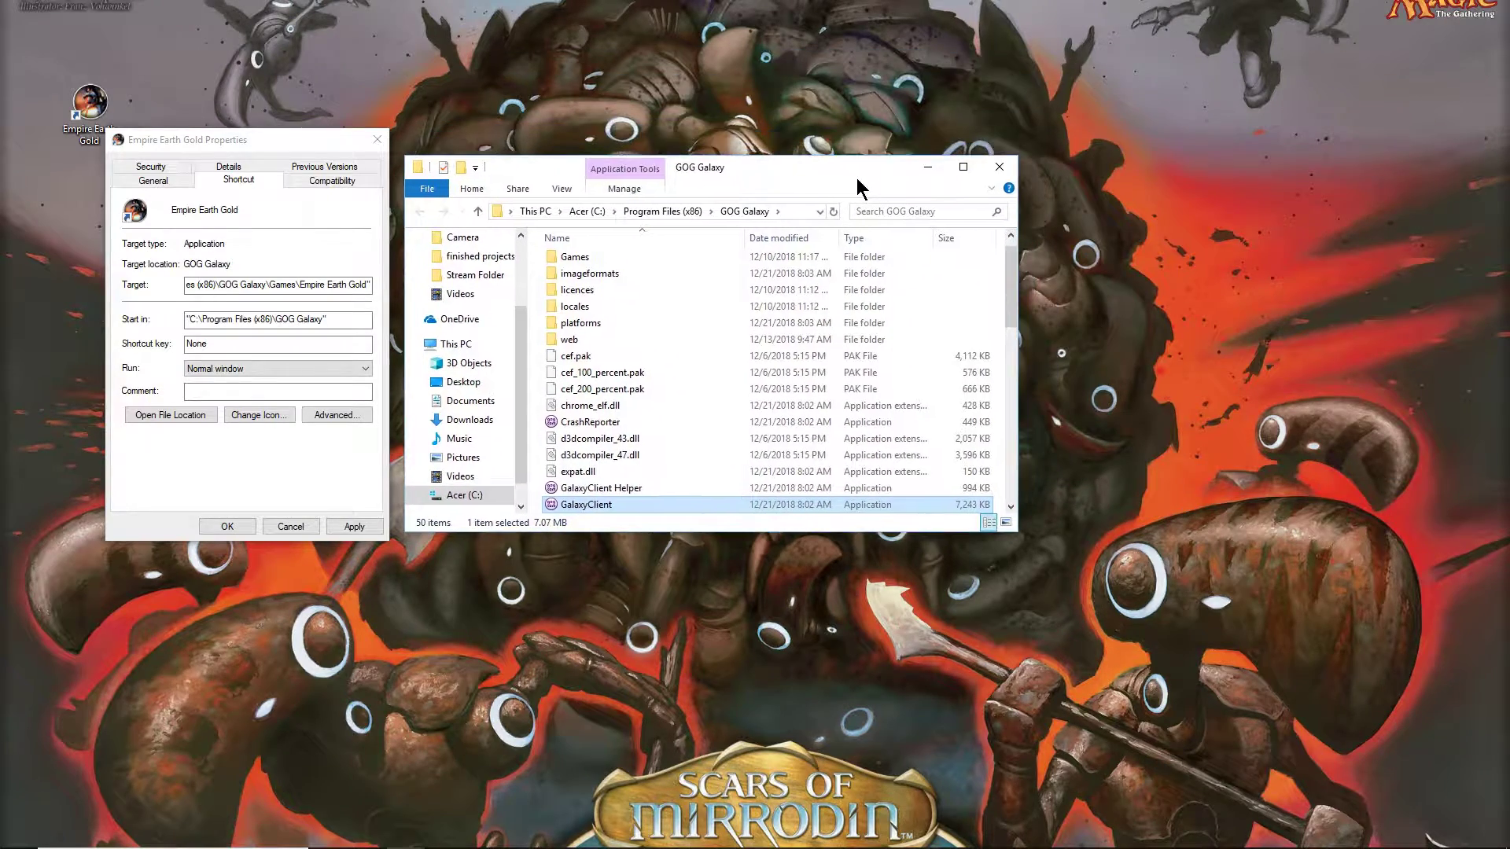
left_click(965, 164)
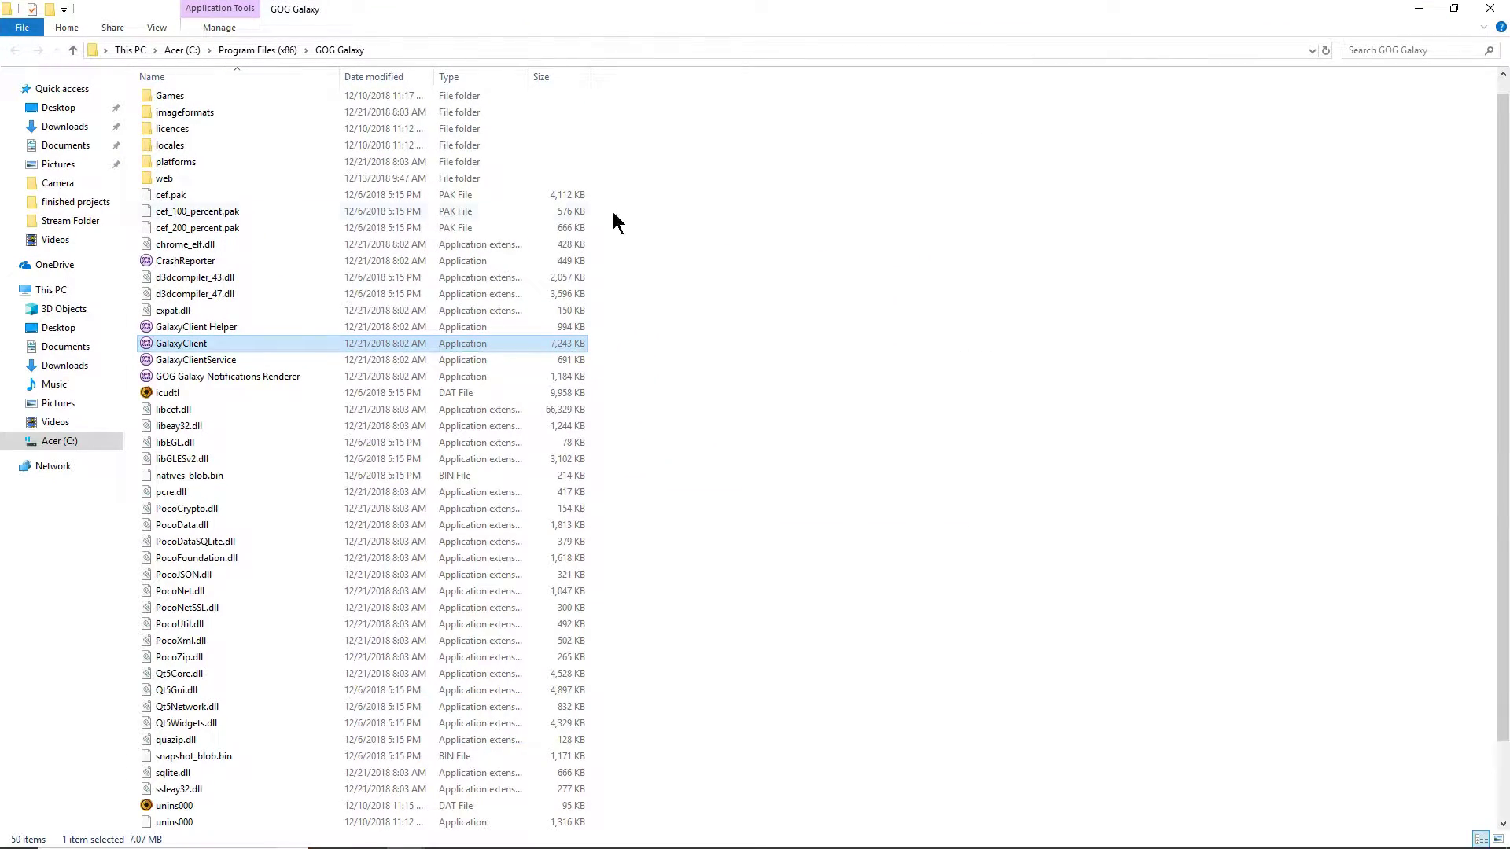
double_click(234, 97)
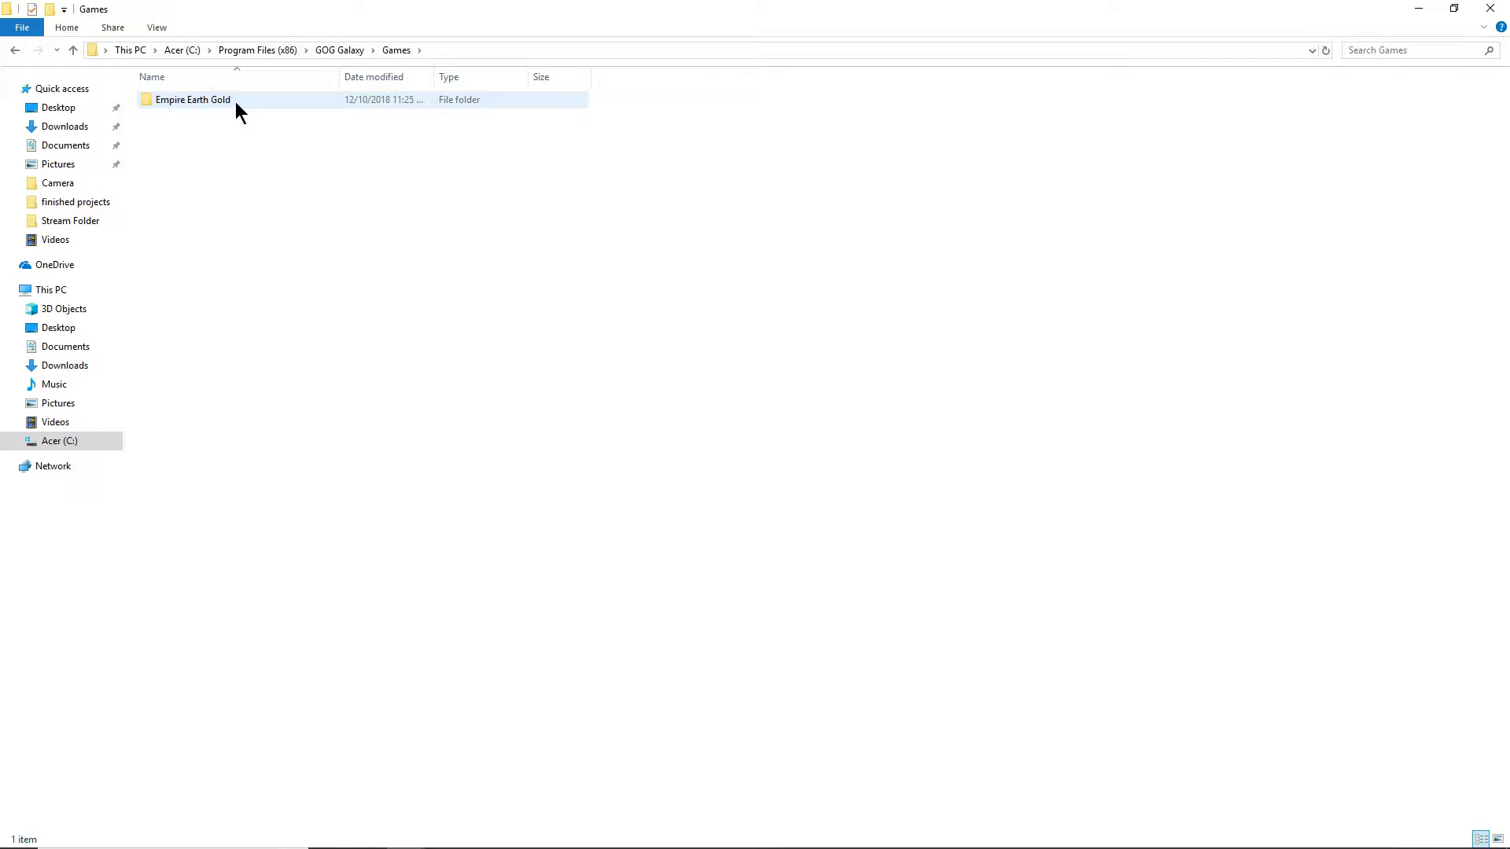
double_click(236, 103)
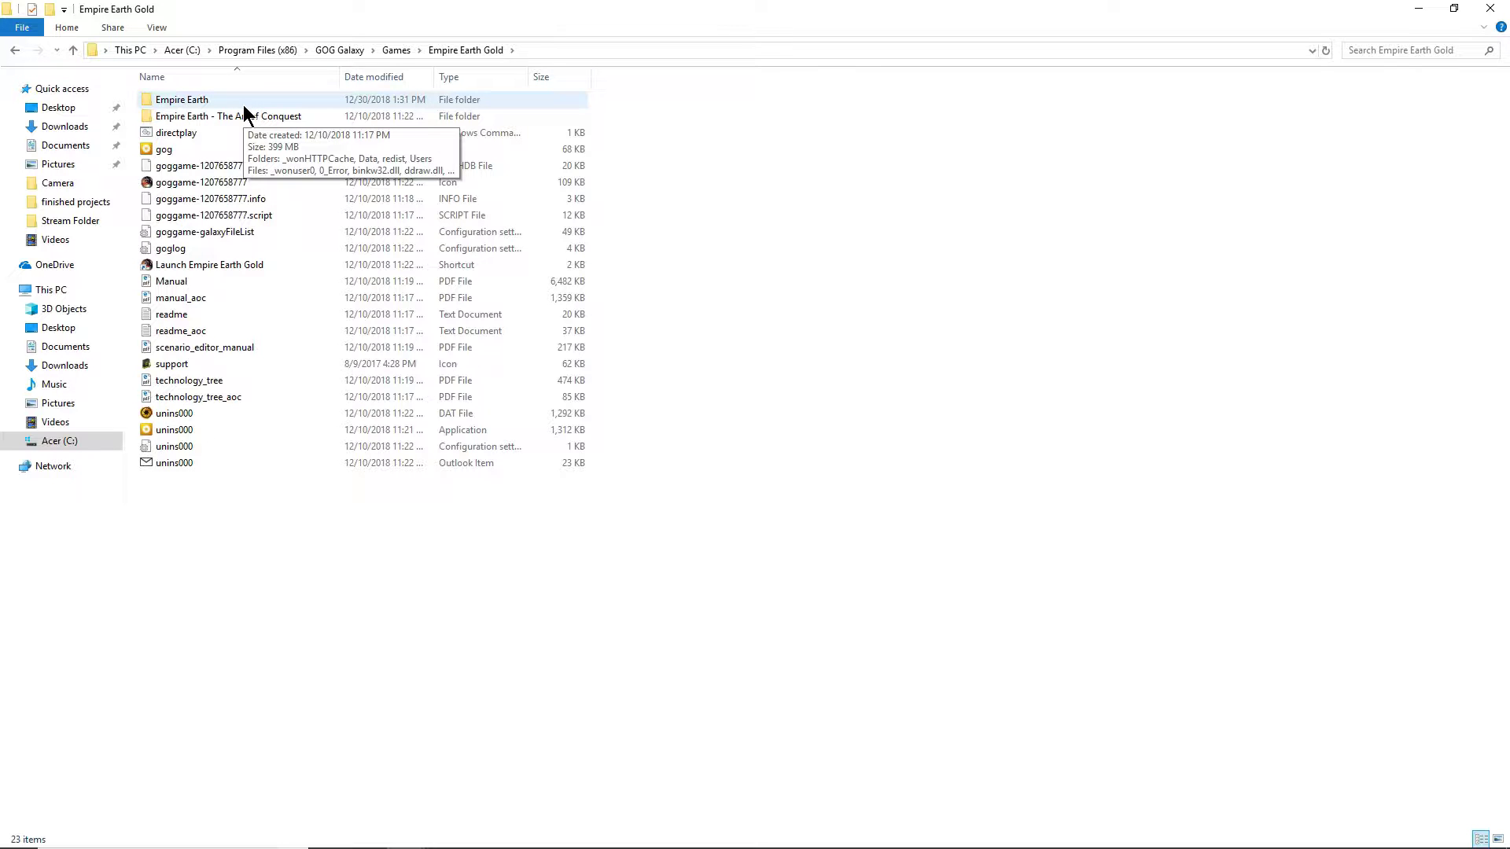
double_click(245, 105)
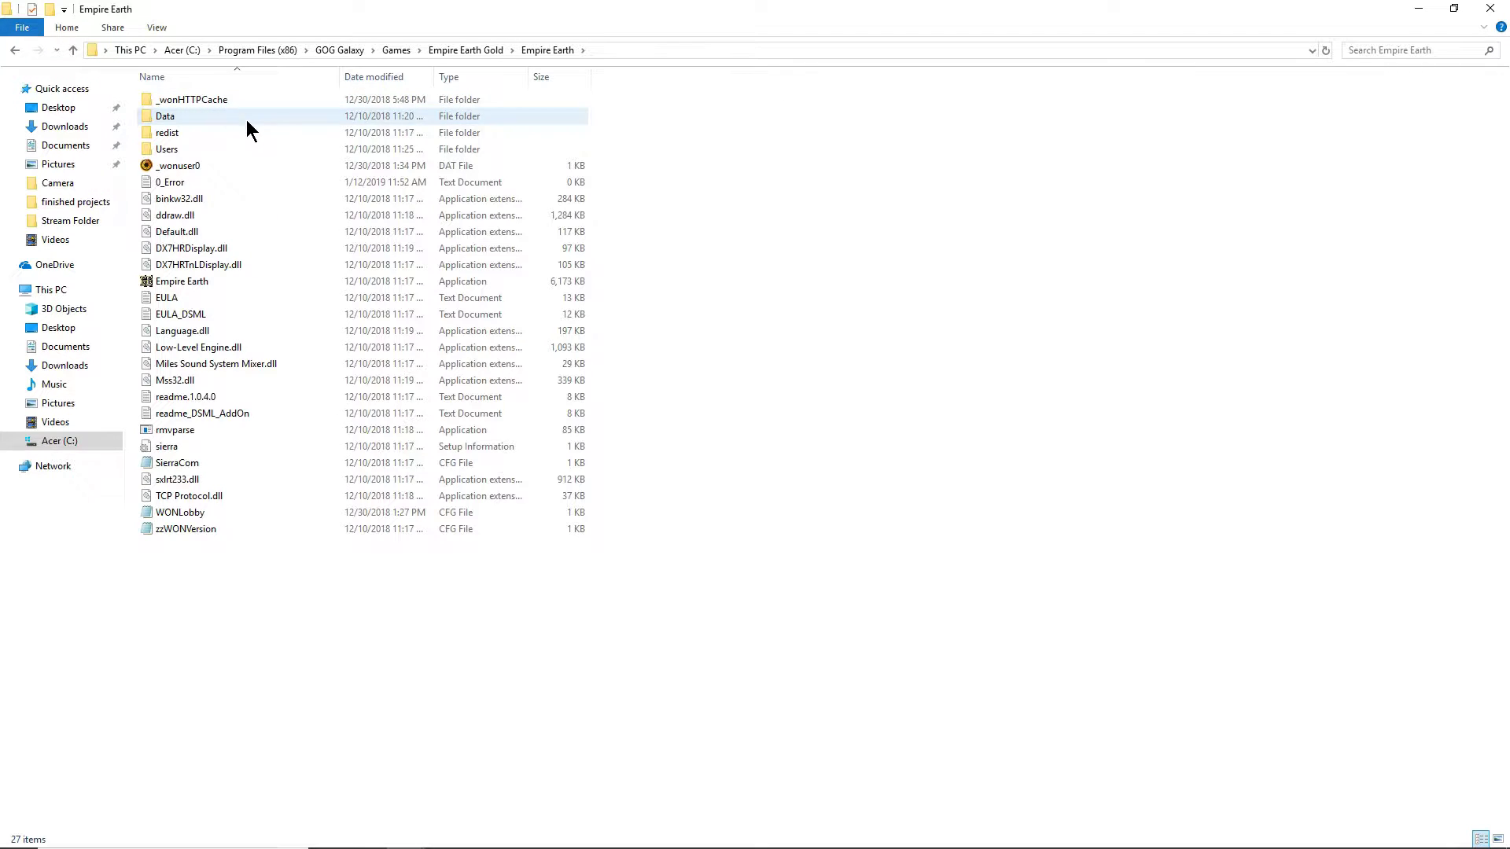
- Open the WONLobby config file in a full-screen Notepad window and look over the lobby settings
double_click(223, 513)
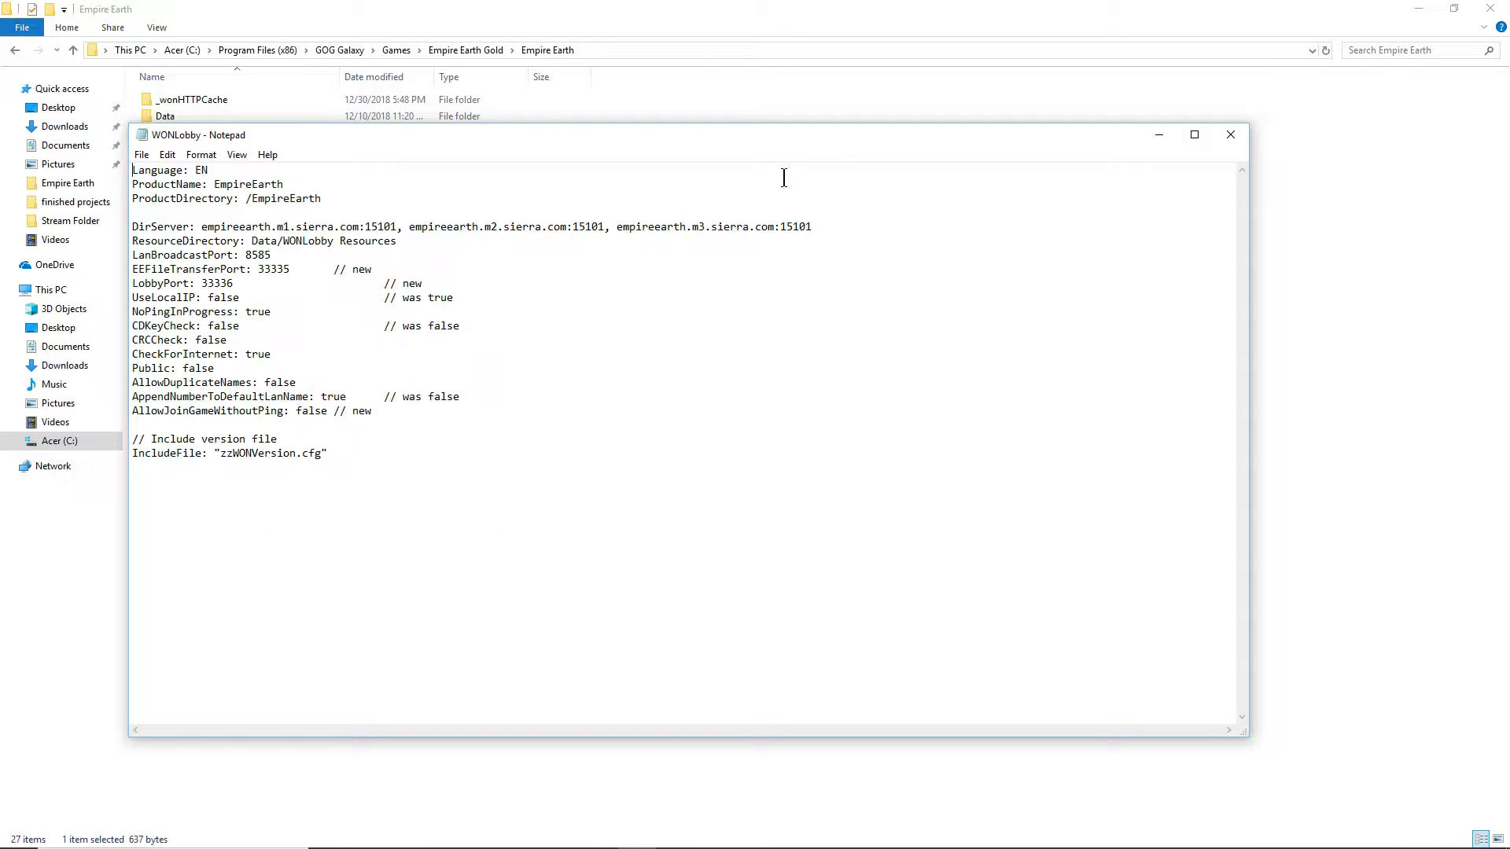
left_click(1194, 135)
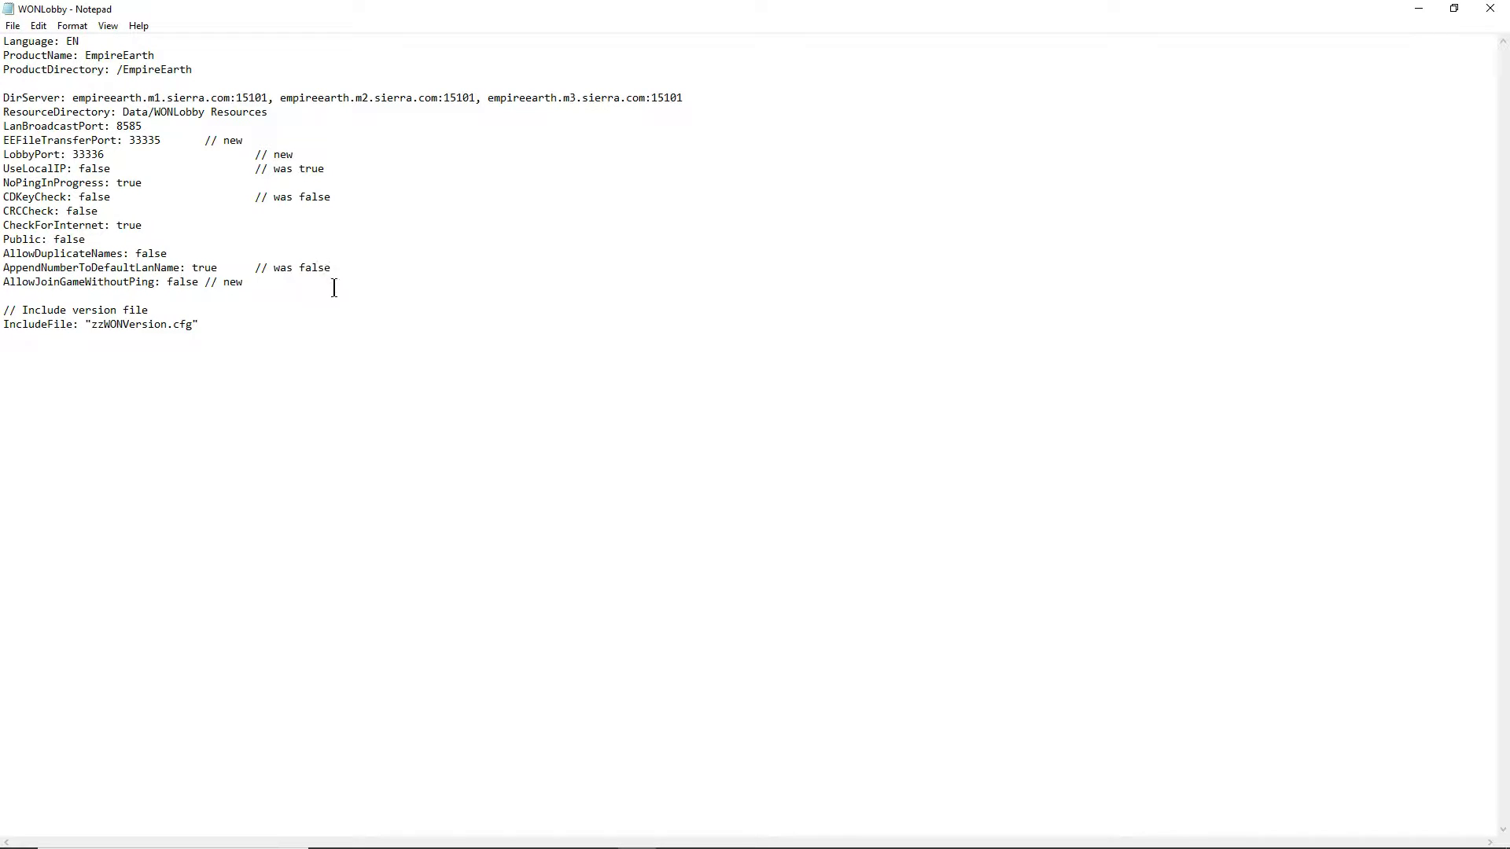
left_click_drag(335, 290, 3, 85)
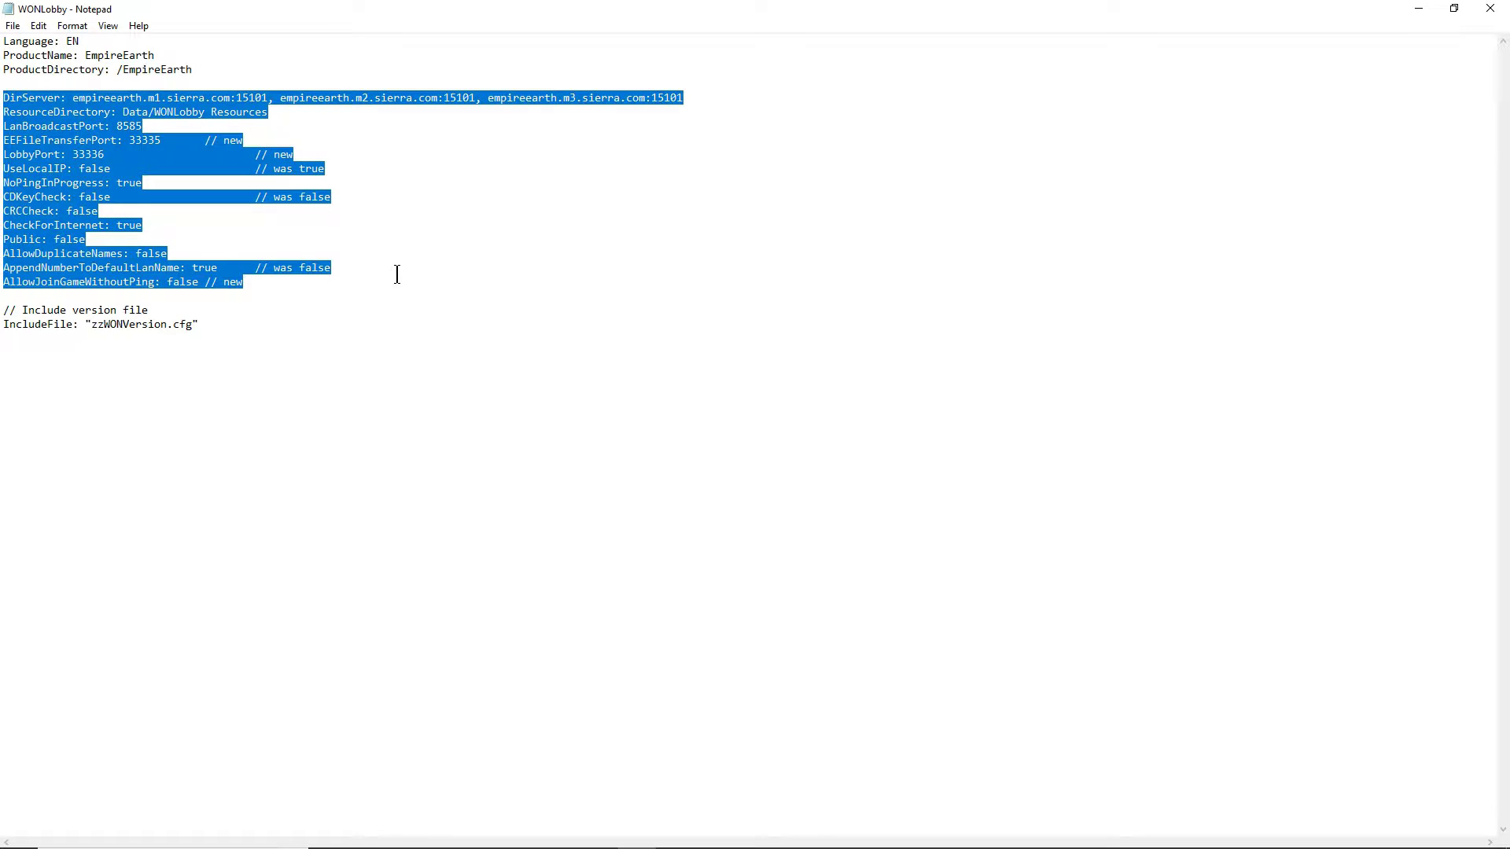
left_click(376, 300)
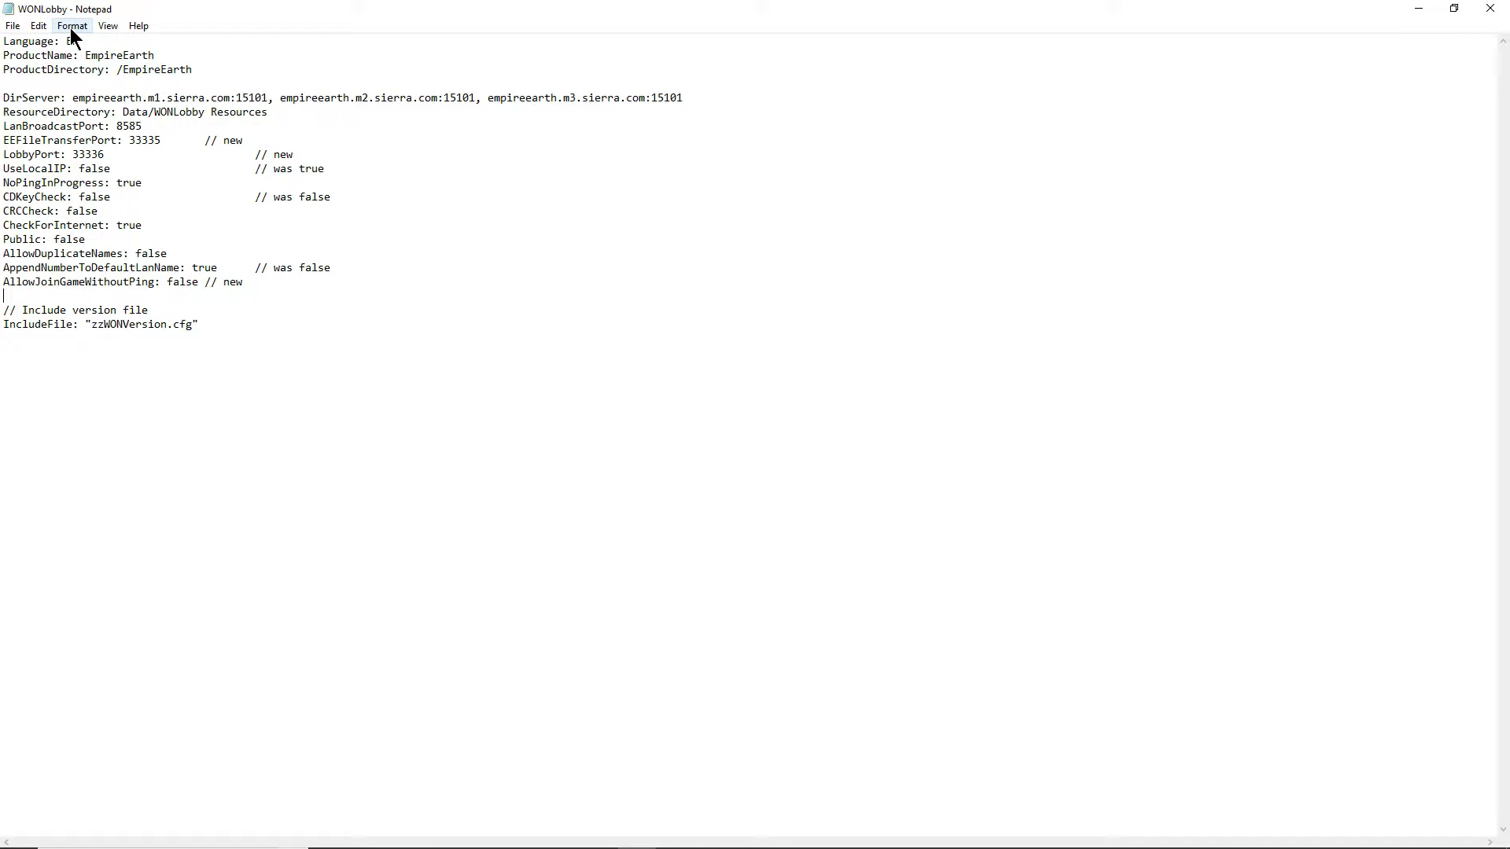
- Select the entire WONLobby text, browsing the File and Edit menus along the way
left_click(12, 27)
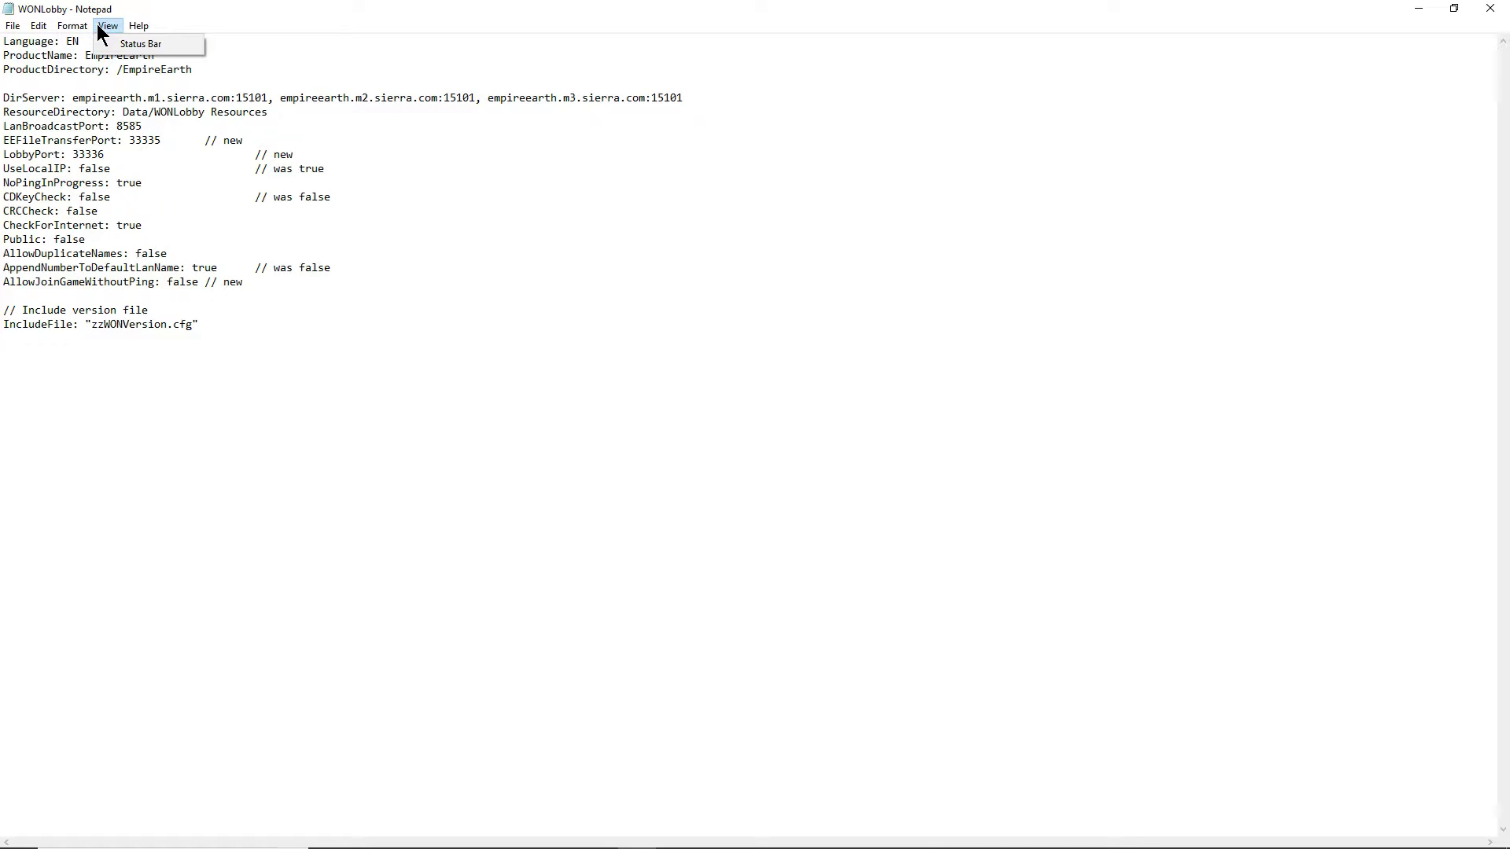
mouse_move(139, 32)
left_click(414, 240)
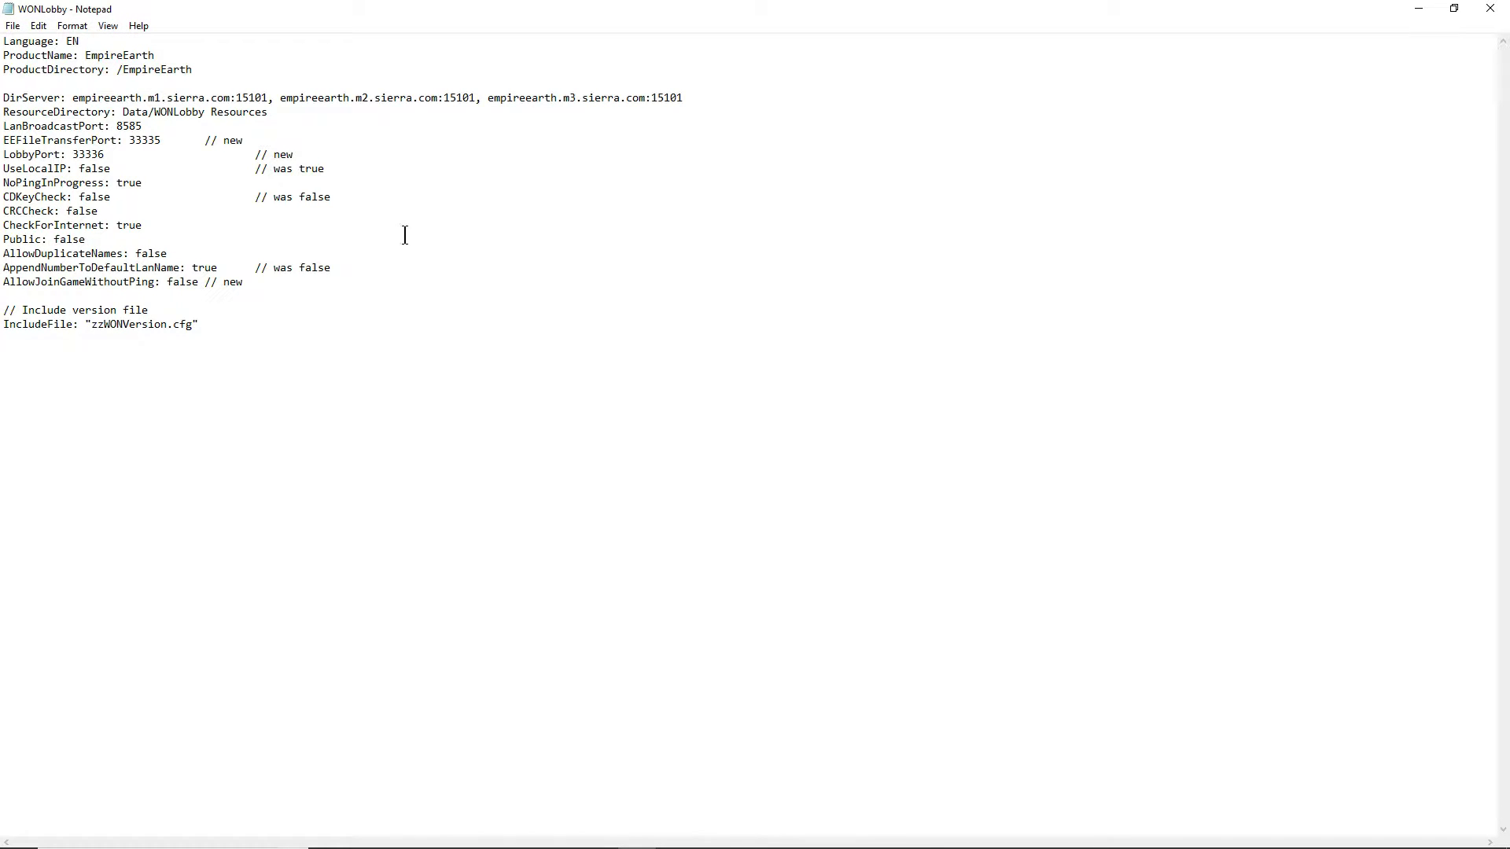
left_click_drag(329, 364, 4, 14)
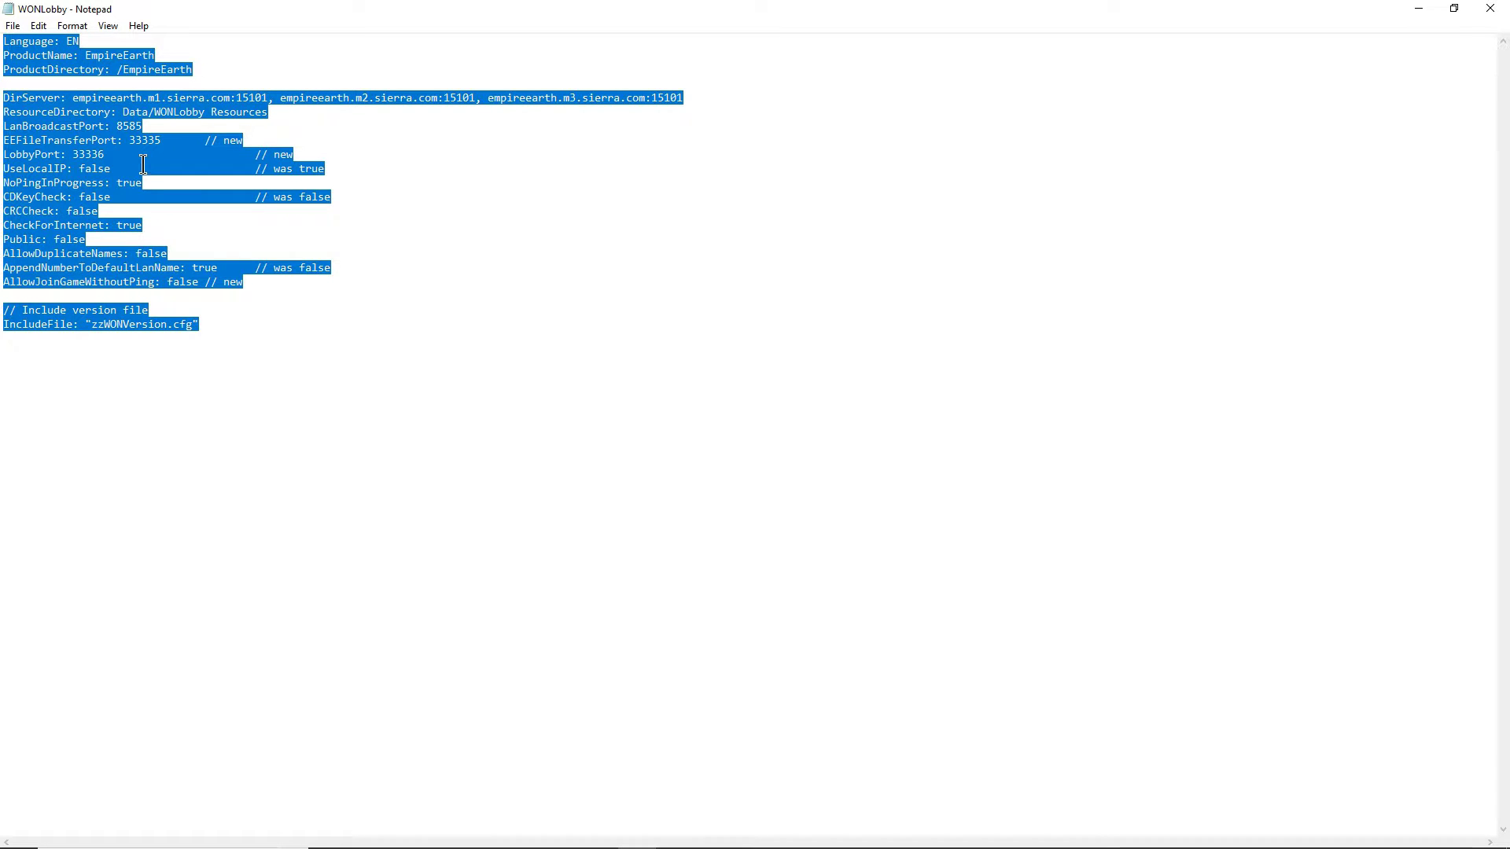
left_click(37, 28)
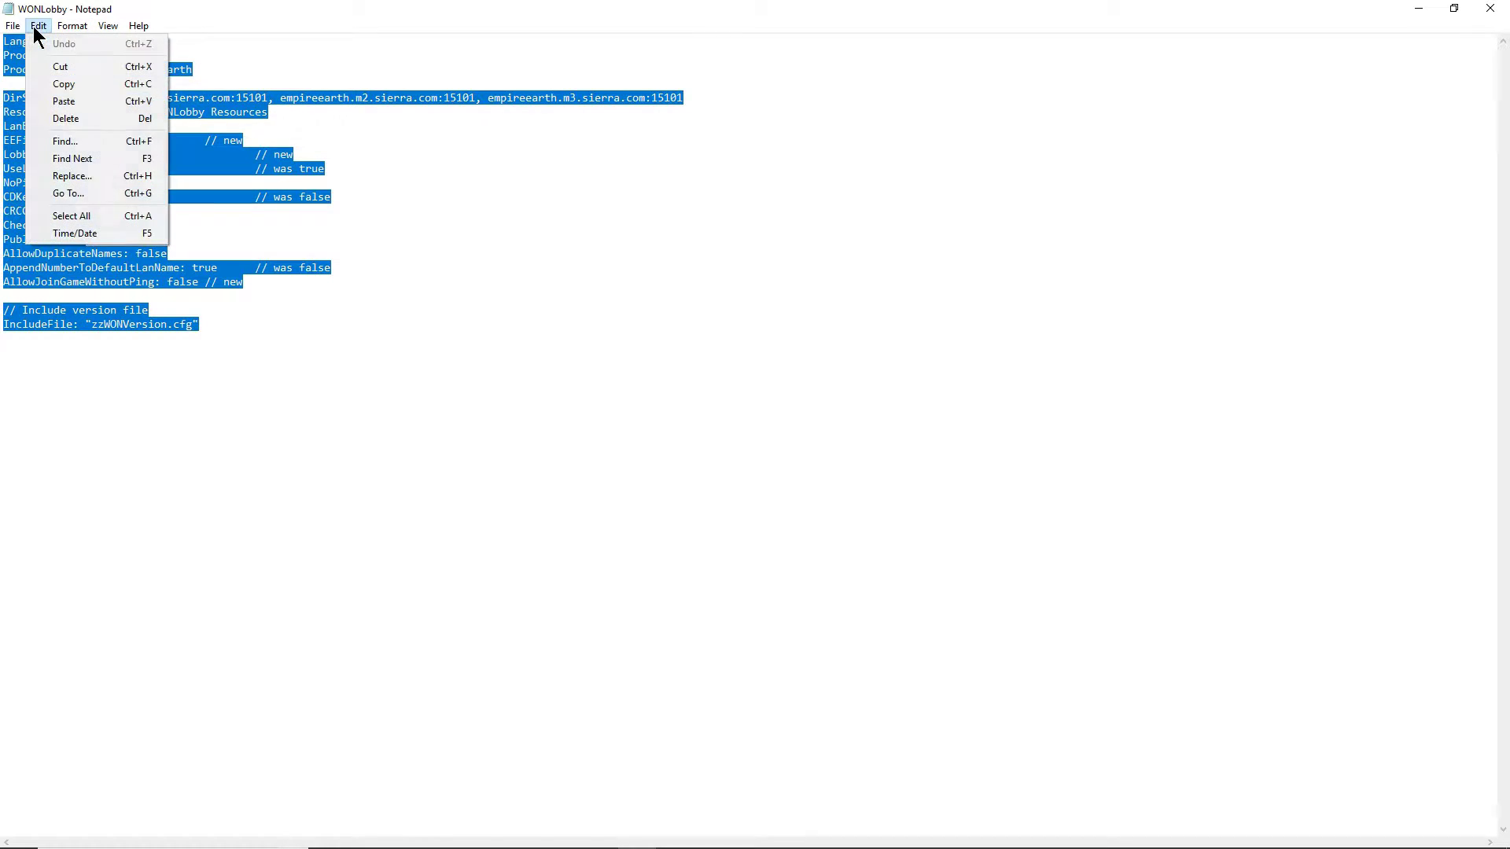
mouse_move(17, 34)
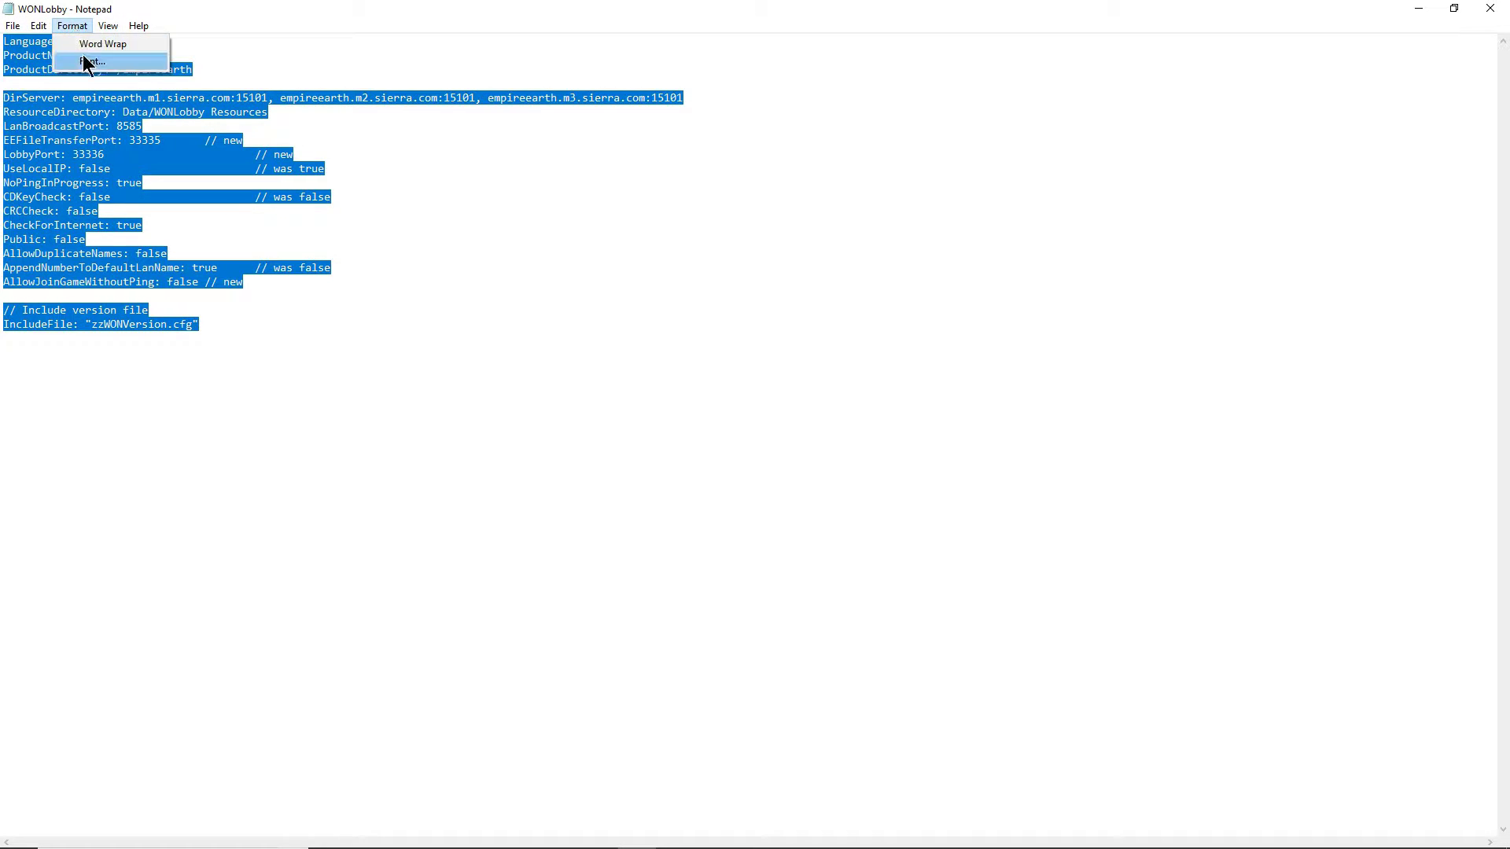
- Enlarge the Notepad text to 72-point in the Font dialog
left_click(92, 60)
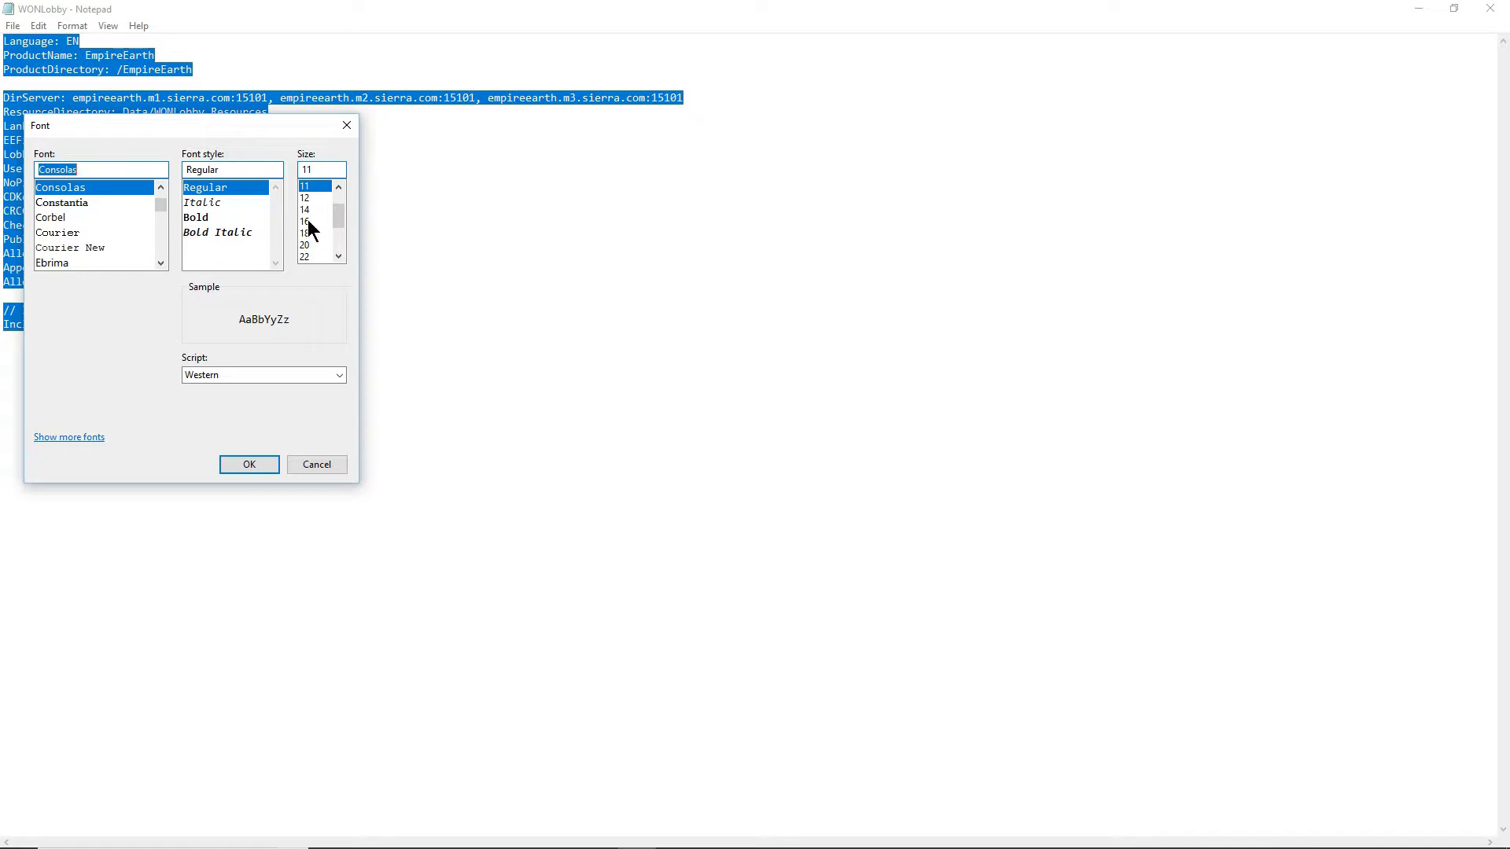
left_click_drag(333, 230, 333, 234)
left_click(314, 247)
left_click(314, 257)
scroll(315, 256, "down", 1)
left_click(314, 257)
left_click(249, 466)
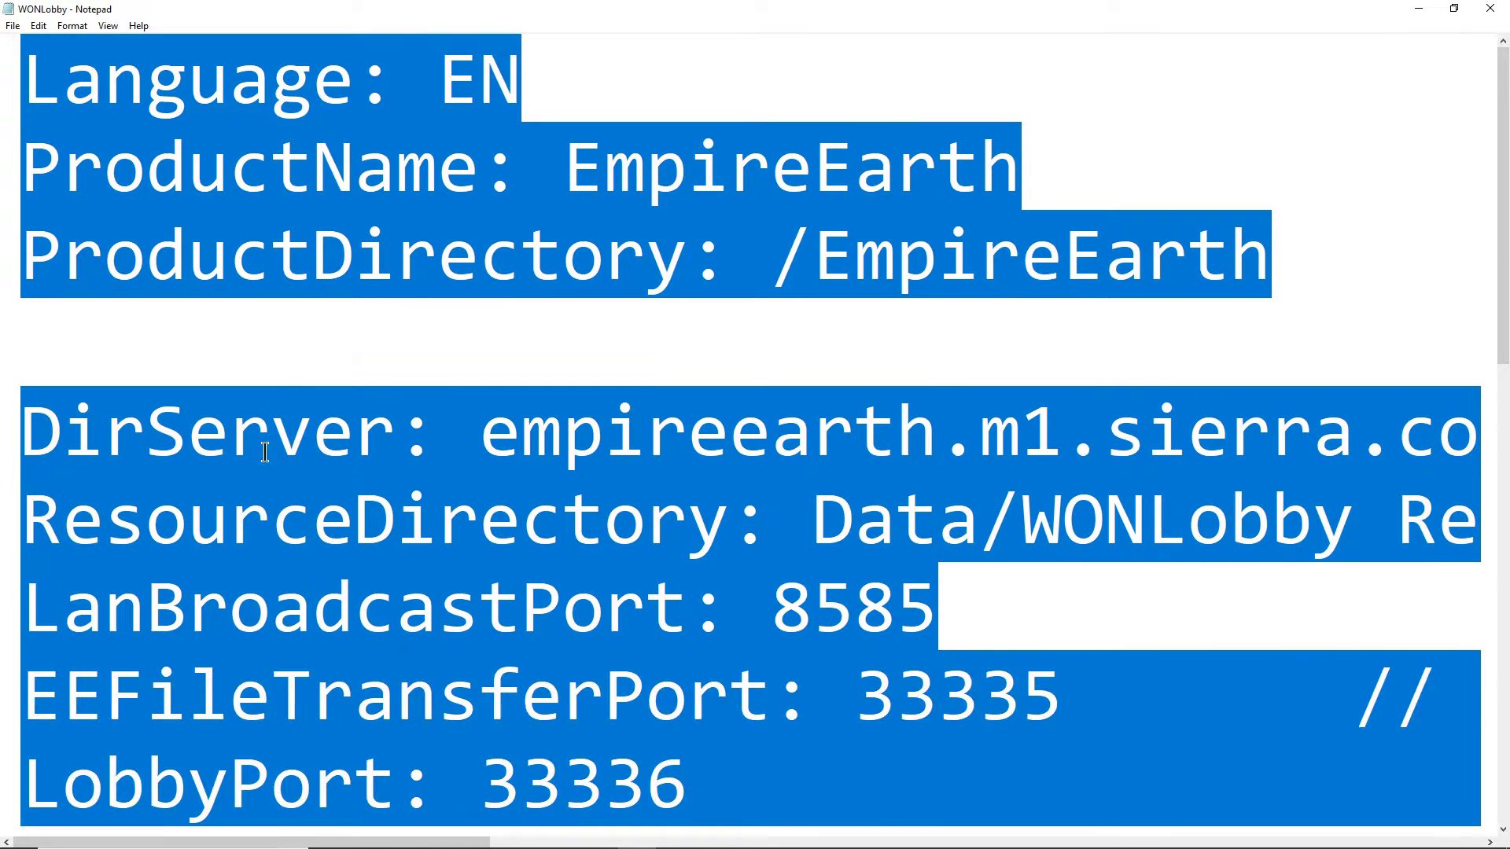
- Reduce the font size to 36-point Consolas and deselect the text after 33336
left_click(74, 27)
left_click(98, 62)
left_click(304, 233)
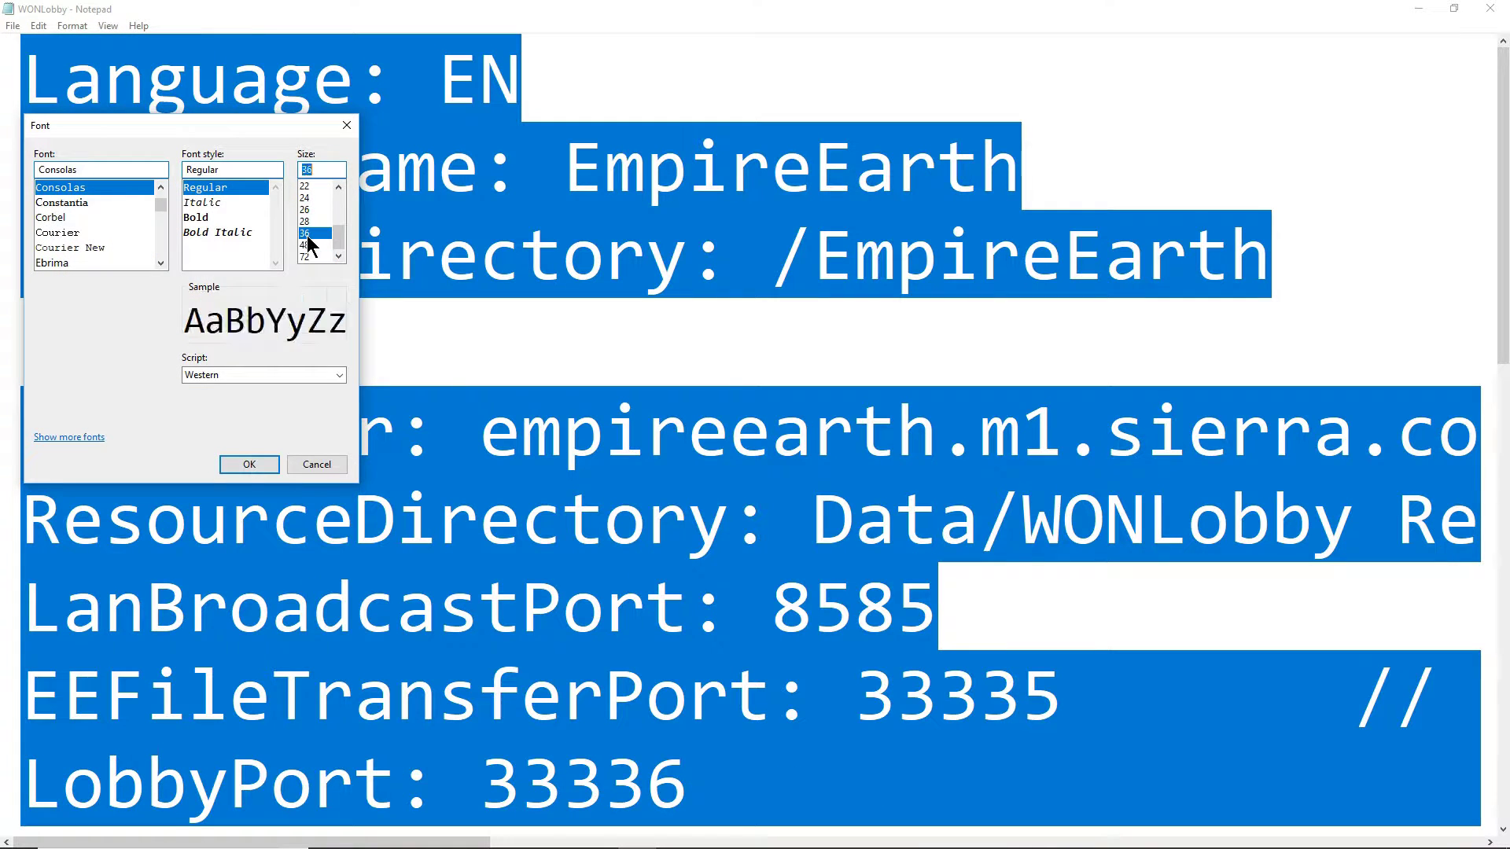
left_click(249, 464)
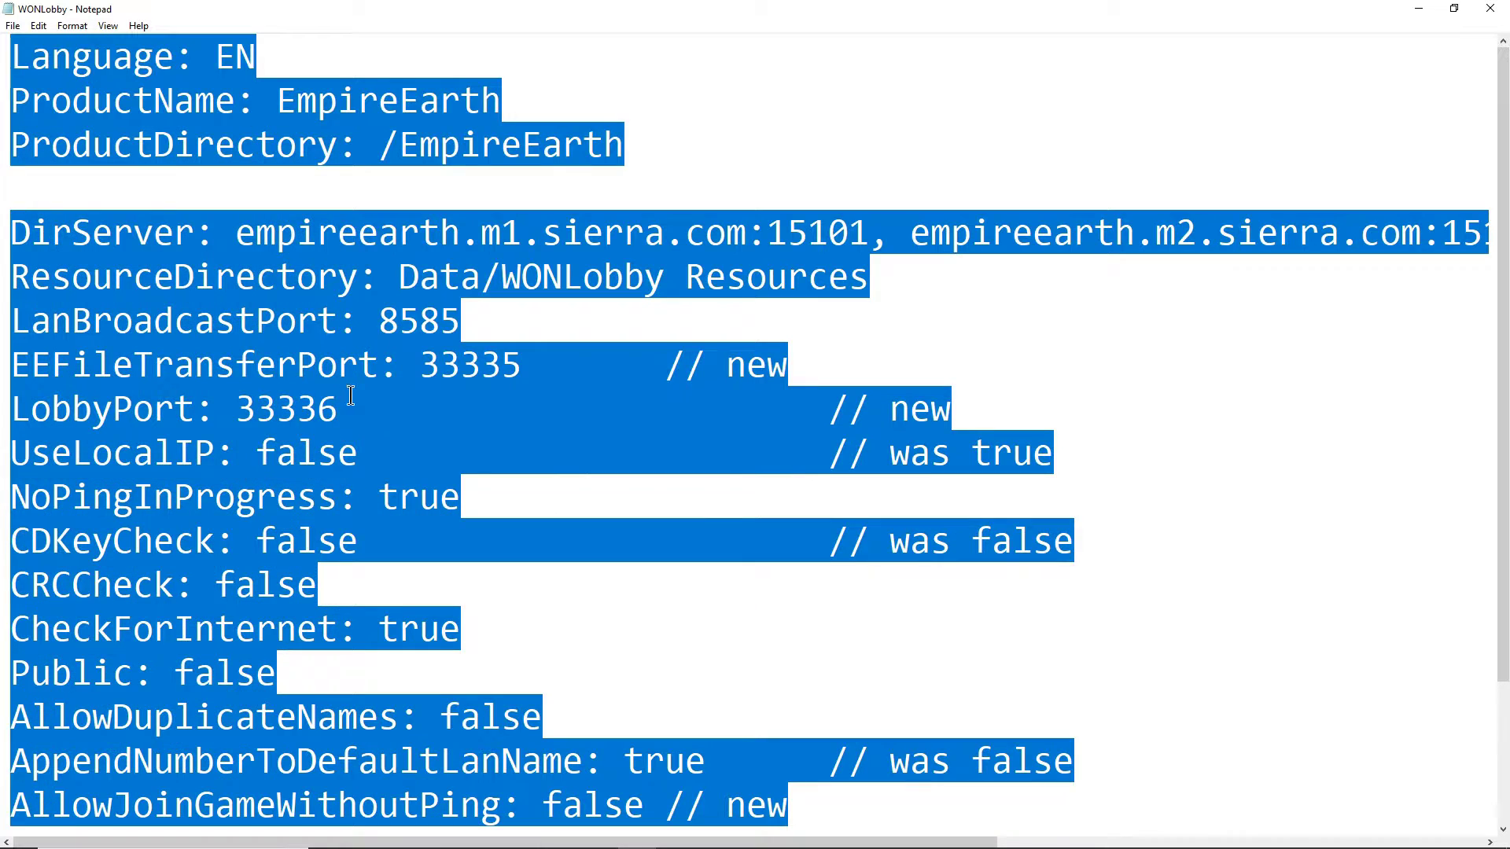
scroll(358, 406, "down", 2)
scroll(357, 405, "up", 1)
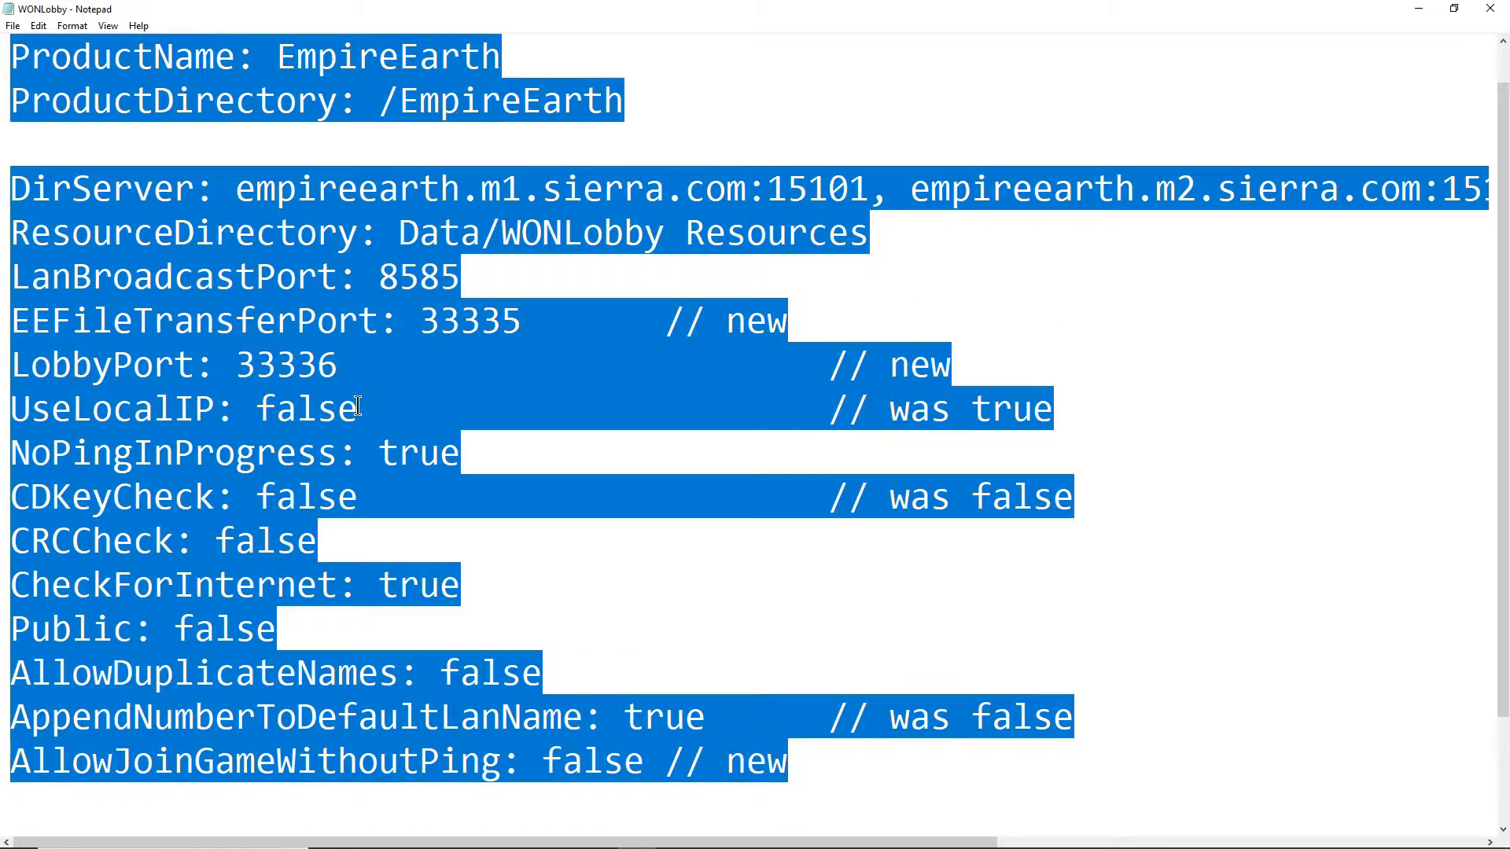
left_click(370, 358)
scroll(334, 276, "down", 1)
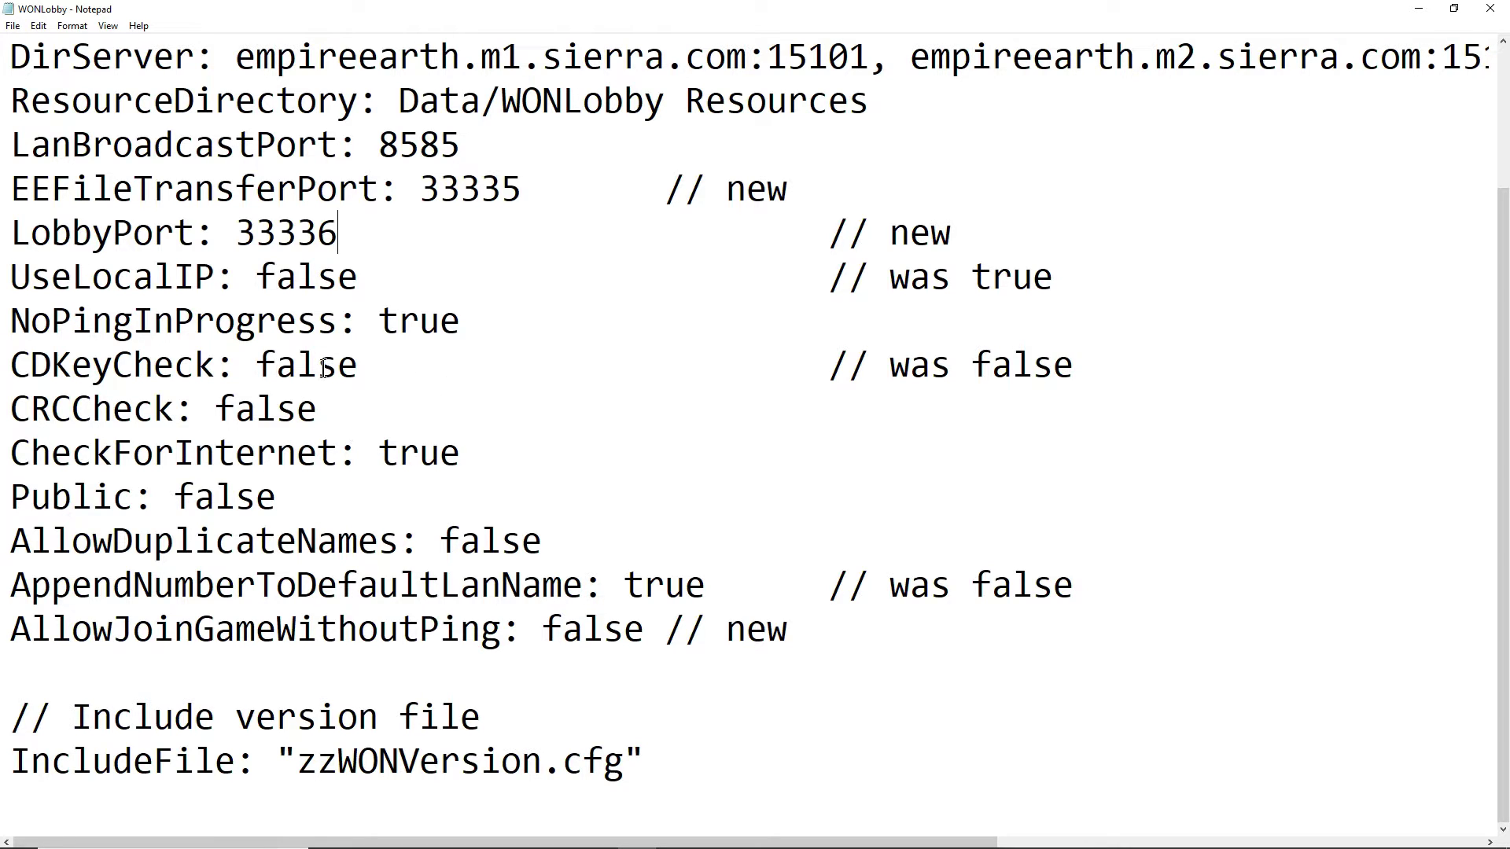
- Close Notepad and reopen the WONLobby config file from Explorer
left_click(1490, 8)
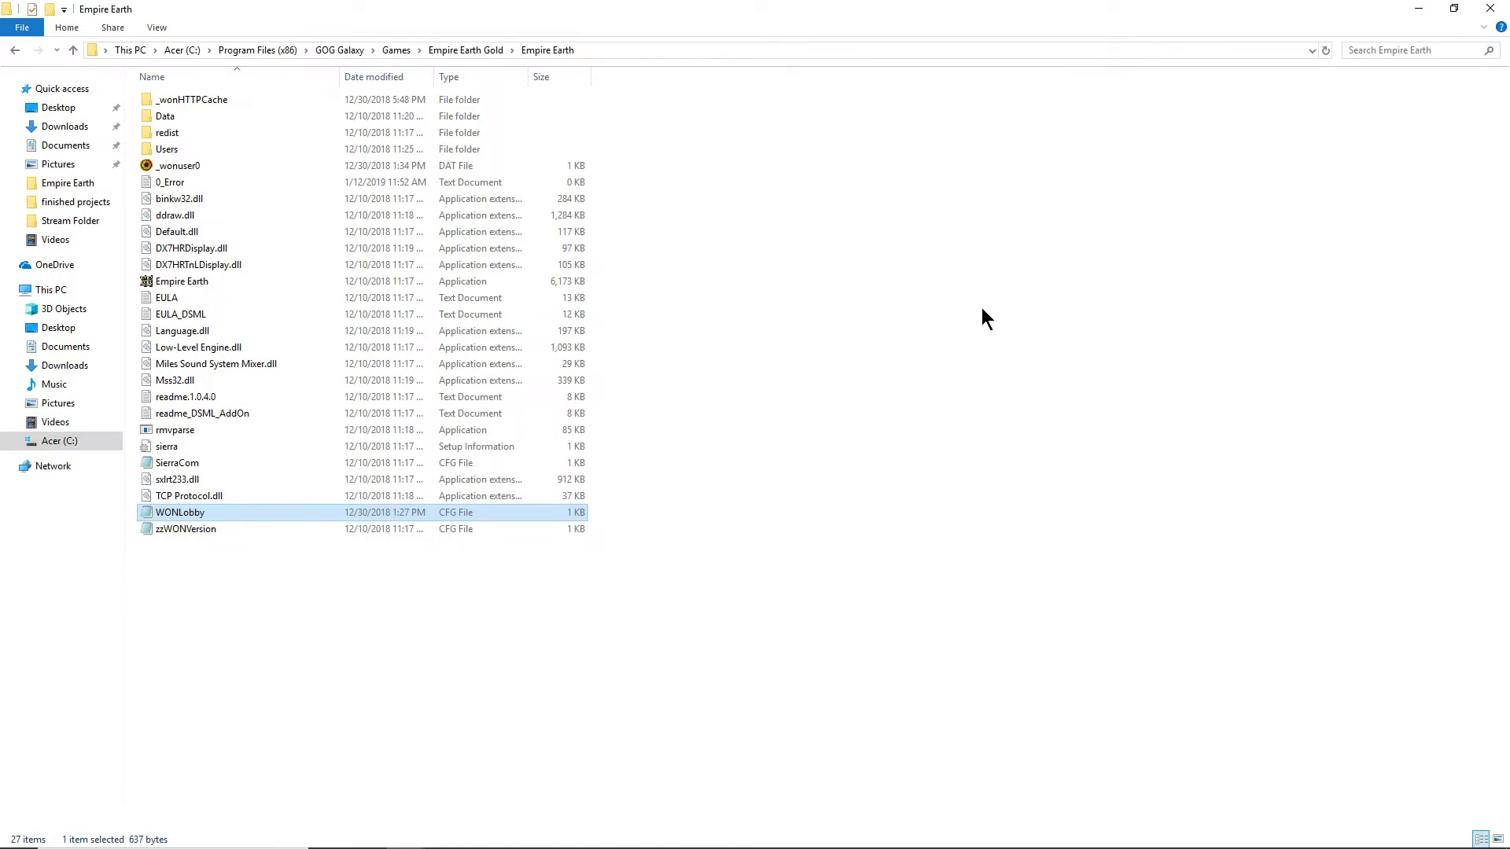
double_click(364, 513)
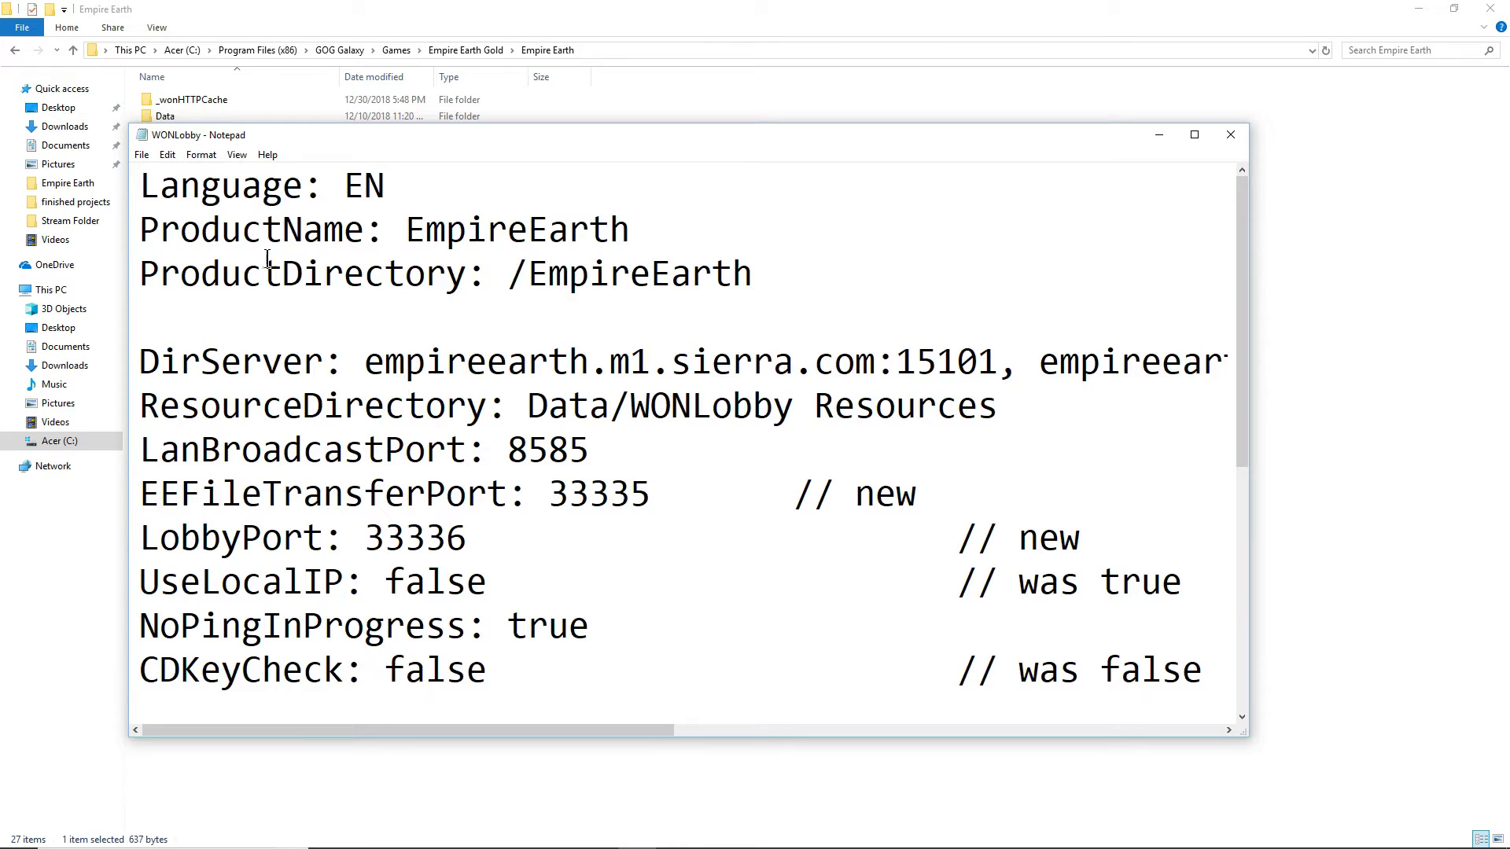
scroll(301, 328, "down", 4)
scroll(354, 346, "up", 4)
- Set the Notepad font size back to 12-point Consolas
left_click(206, 156)
left_click(223, 190)
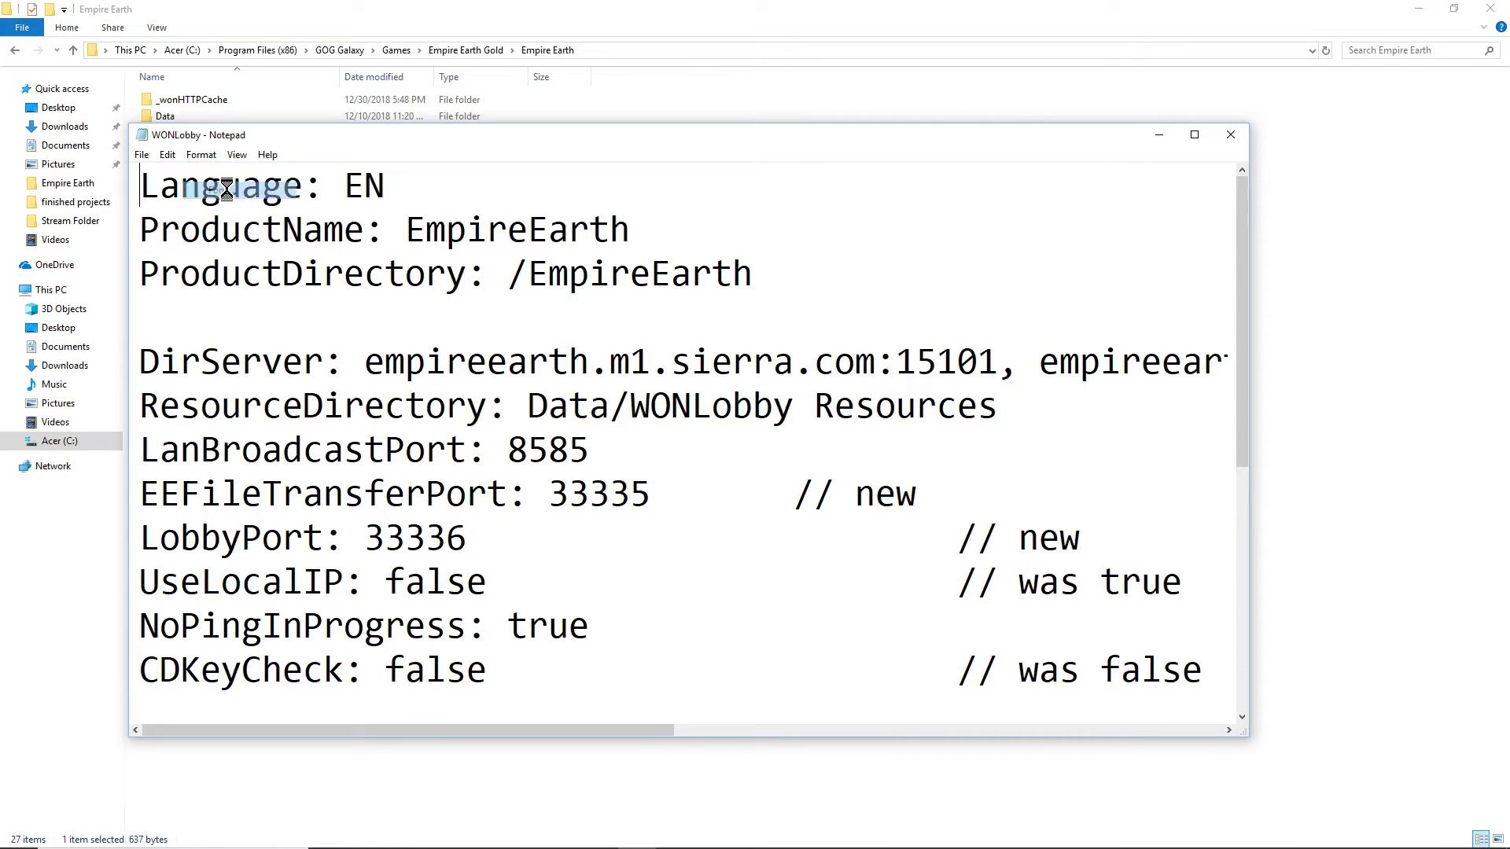
scroll(468, 313, "up", 3)
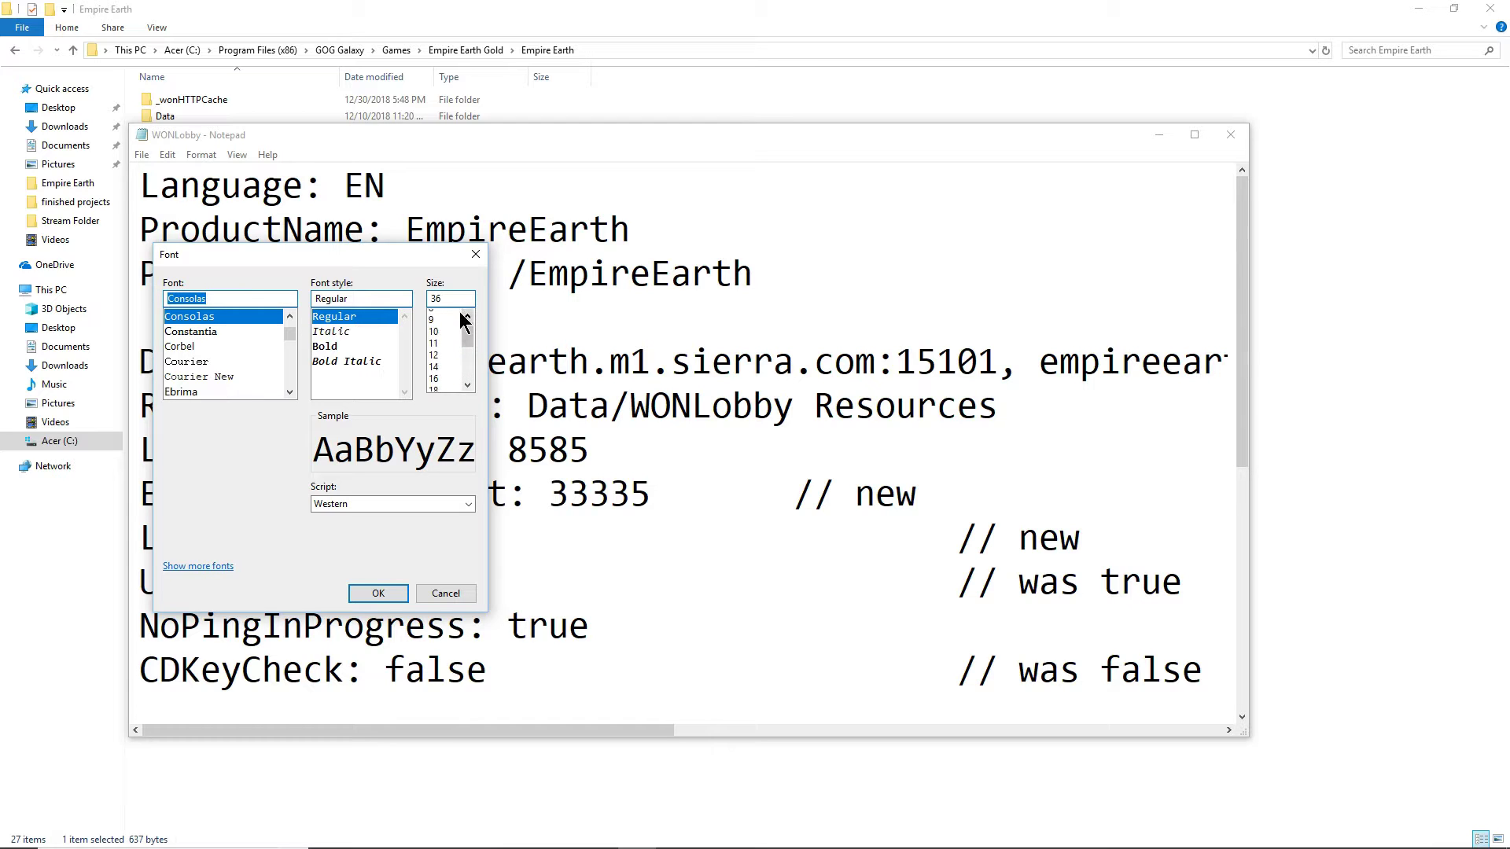
left_click(447, 361)
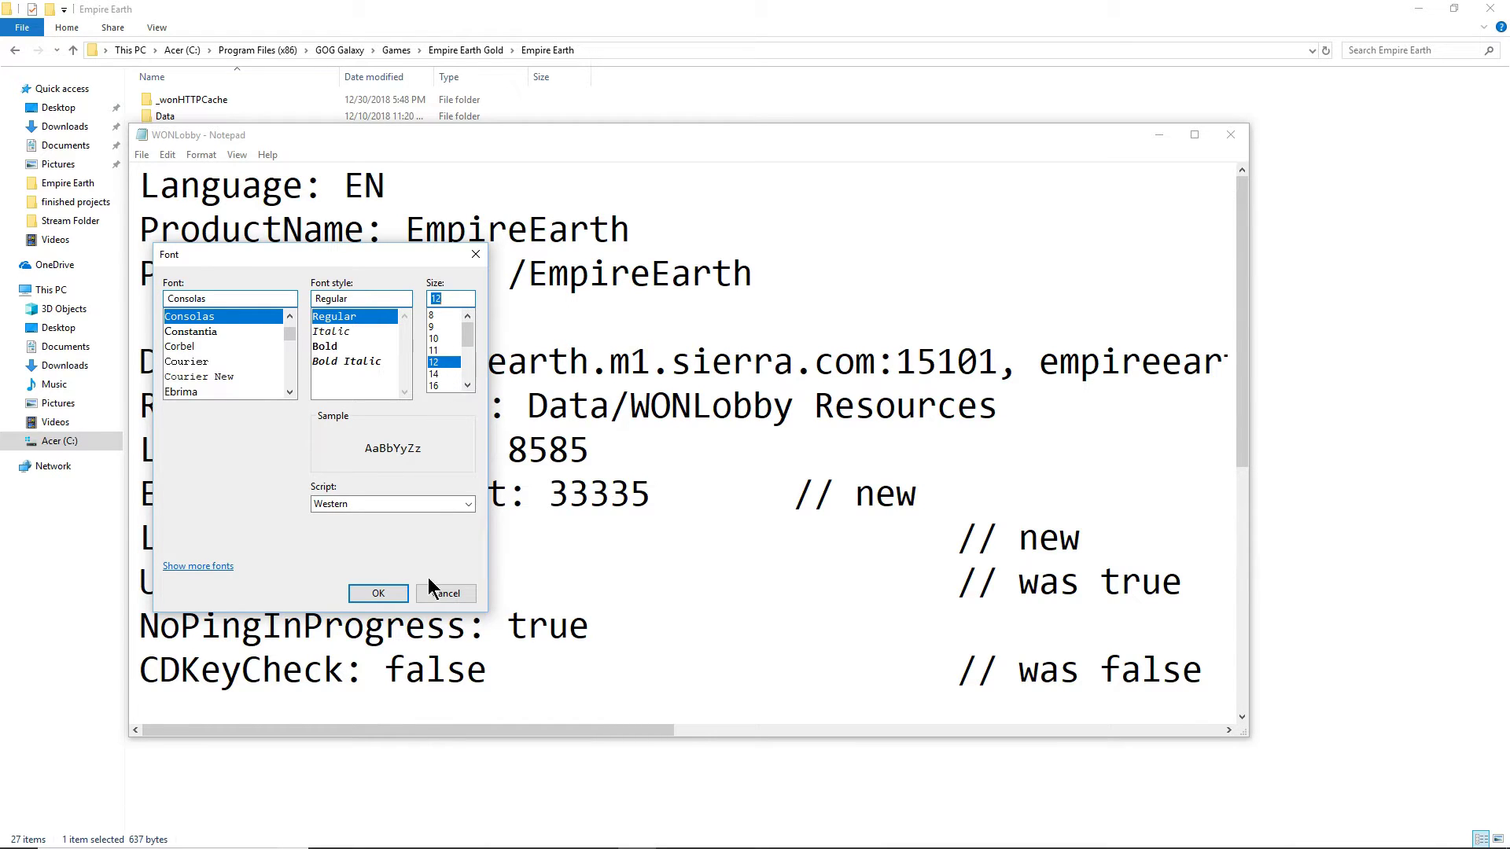
left_click(380, 592)
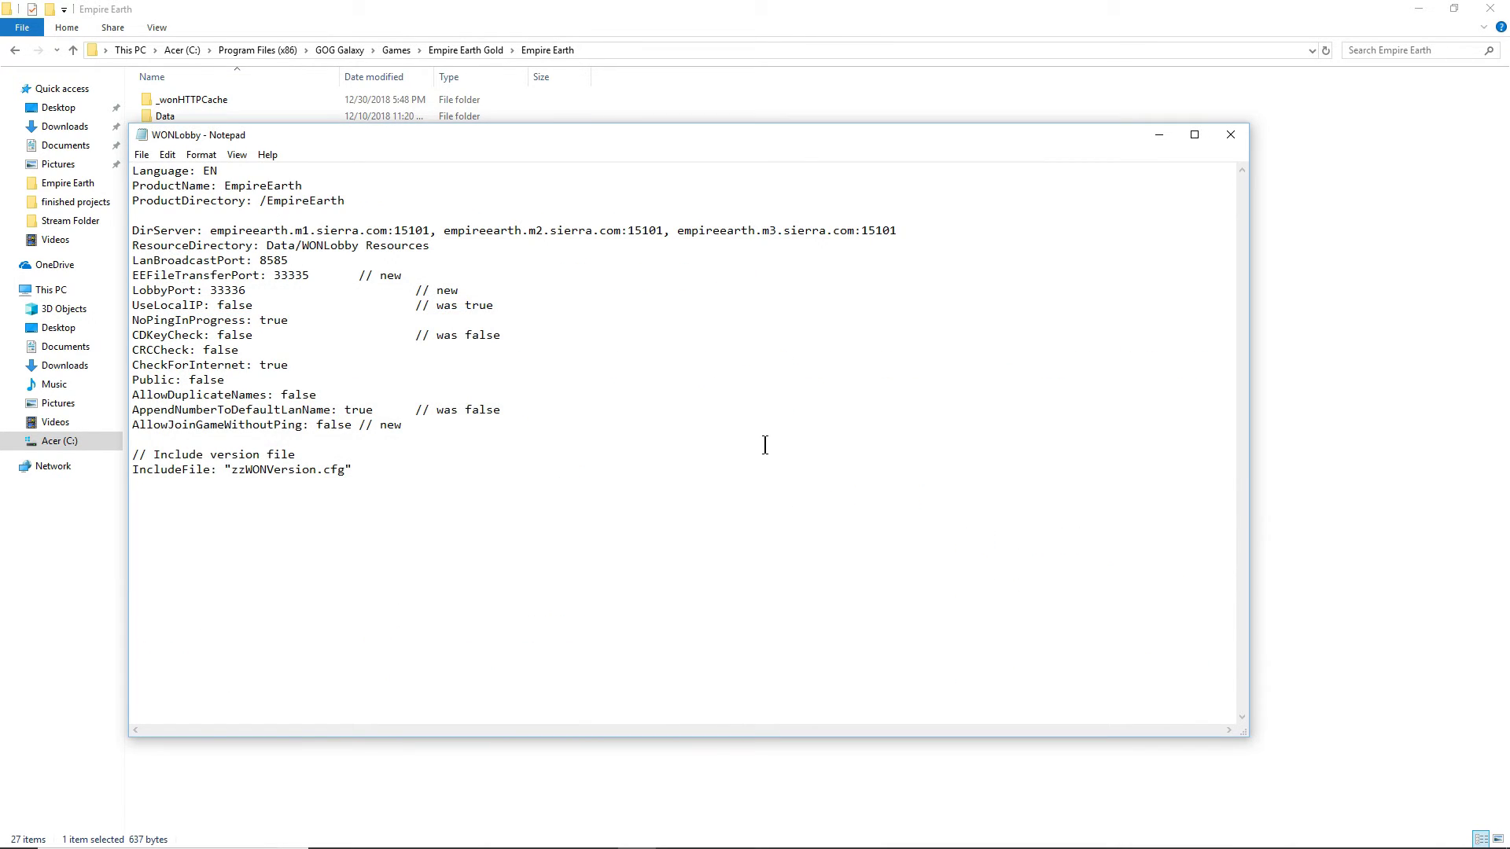